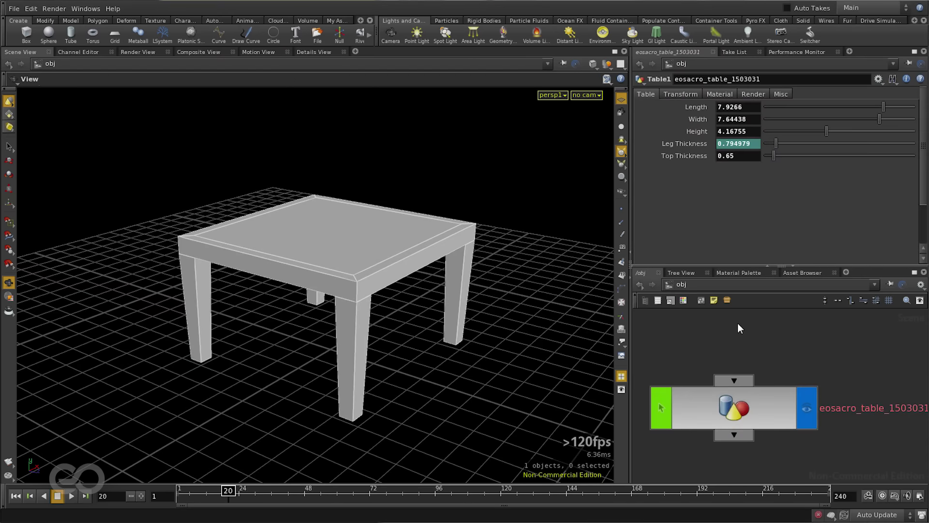
# Hide the table object and create a new geo1 geometry object, then step inside it.
pyautogui.click(805, 409)
pyautogui.scroll(-5, 726, 344)
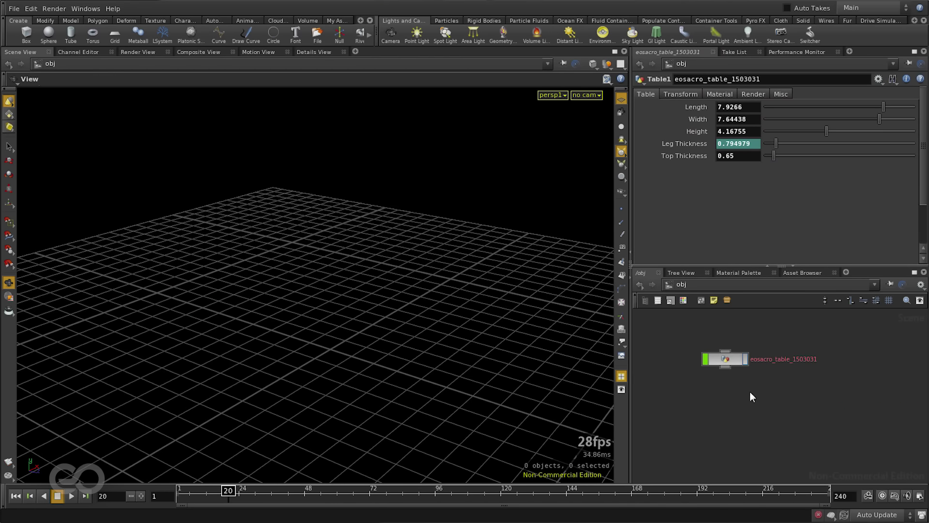
pyautogui.press('Tab')
pyautogui.click(774, 495)
pyautogui.click(753, 420)
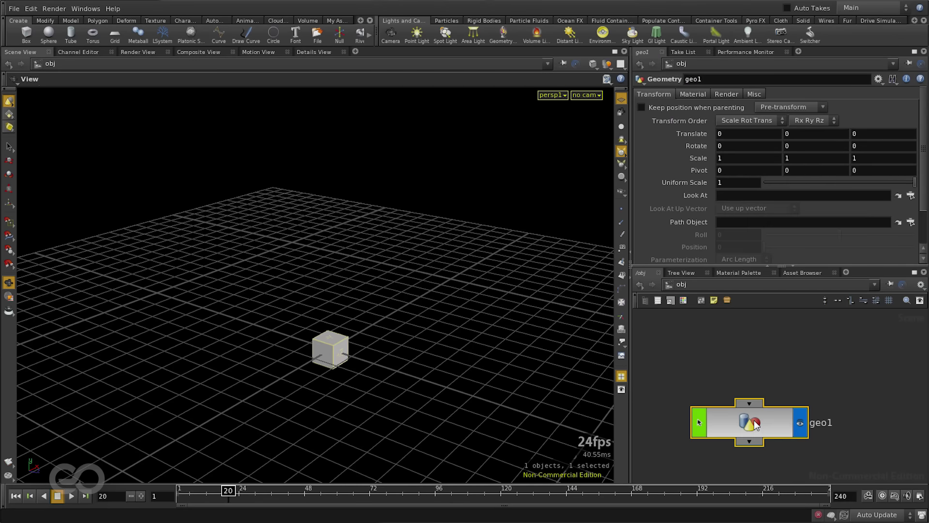
pyautogui.doubleClick(753, 420)
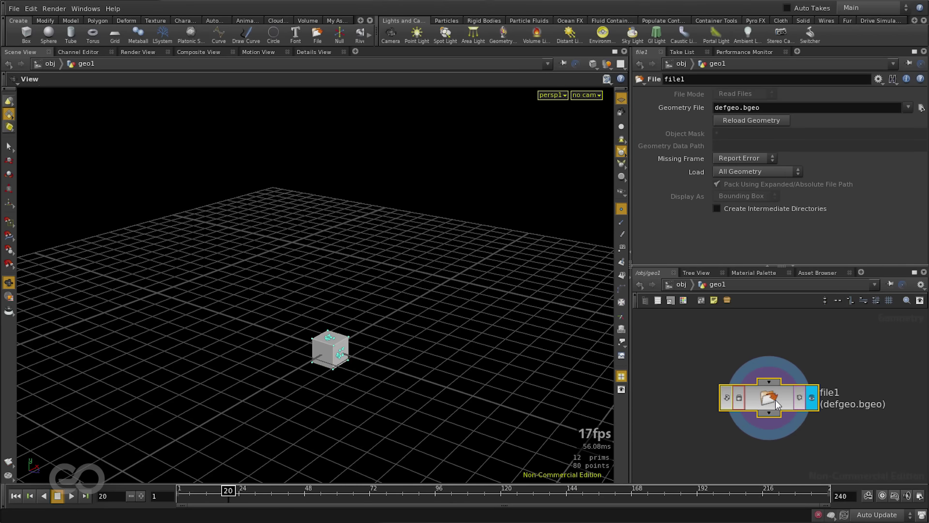
# Delete the default file1 node, frame the whole grid, and pick the Curve tool.
pyautogui.press('Delete')
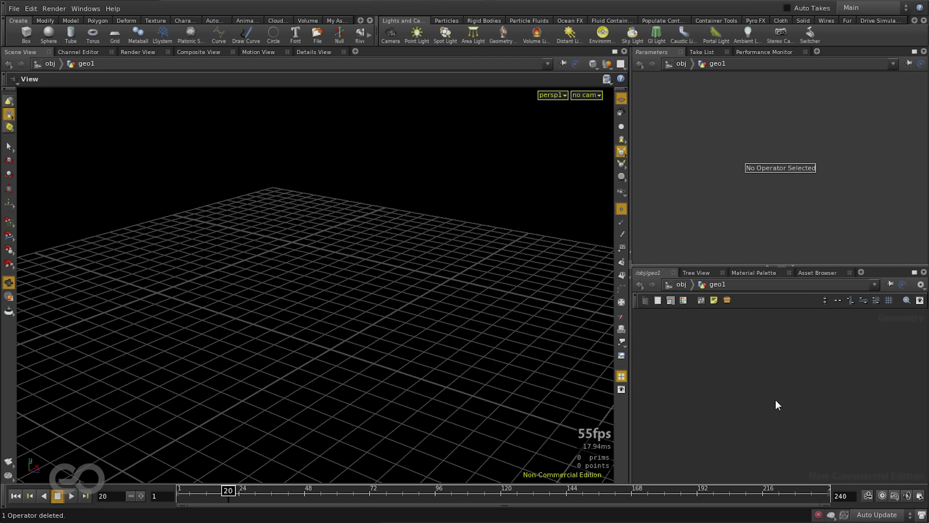
pyautogui.moveTo(322, 337); pyautogui.dragTo(461, 357, button='middle')
pyautogui.moveTo(460, 357); pyautogui.dragTo(266, 271, button='right')
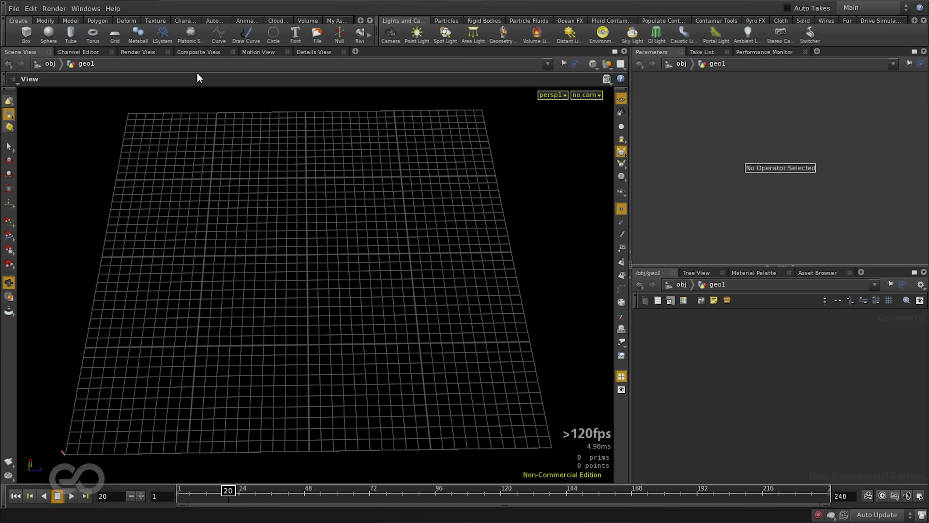
pyautogui.click(621, 99)
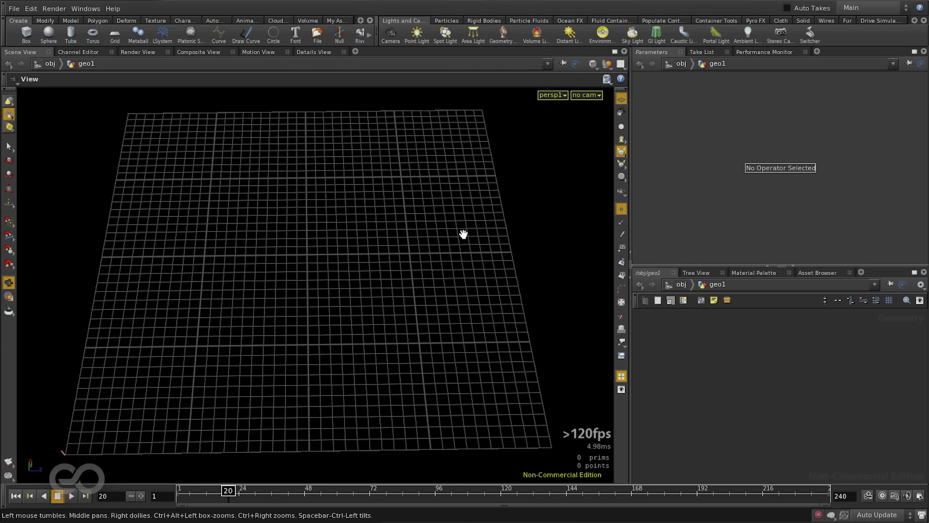
# Draw a closed five-point polygon curve1 on the grid.
pyautogui.click(219, 34)
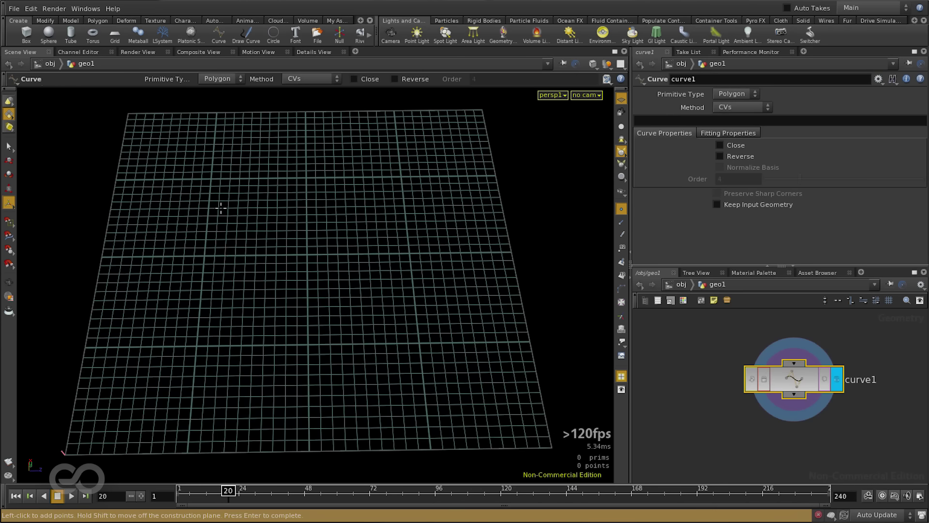
pyautogui.click(175, 191)
pyautogui.click(263, 182)
pyautogui.click(289, 262)
pyautogui.click(161, 337)
pyautogui.click(131, 262)
pyautogui.click(174, 190)
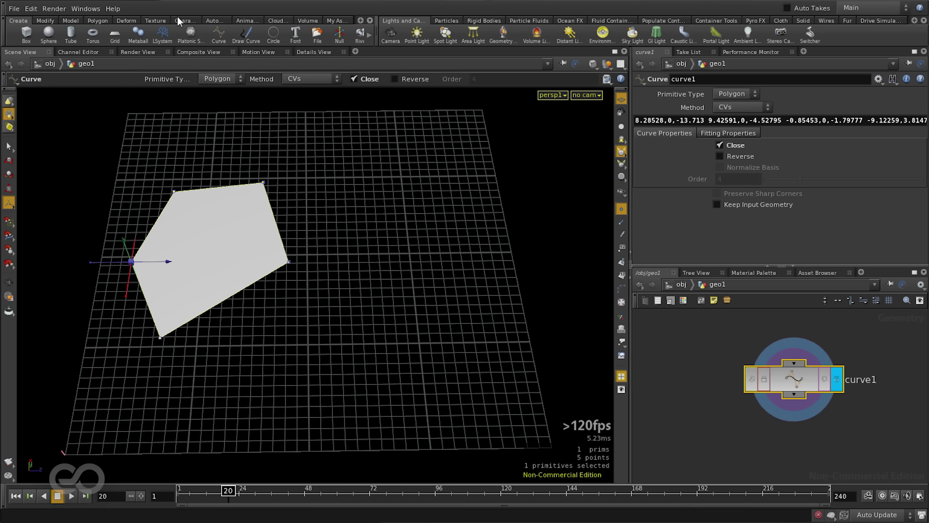
# Draw a second closed six-point polygon curve2 beside it and finish drawing.
pyautogui.click(217, 35)
pyautogui.click(362, 187)
pyautogui.click(322, 261)
pyautogui.click(339, 340)
pyautogui.click(433, 341)
pyautogui.click(493, 291)
pyautogui.click(464, 225)
pyautogui.click(363, 188)
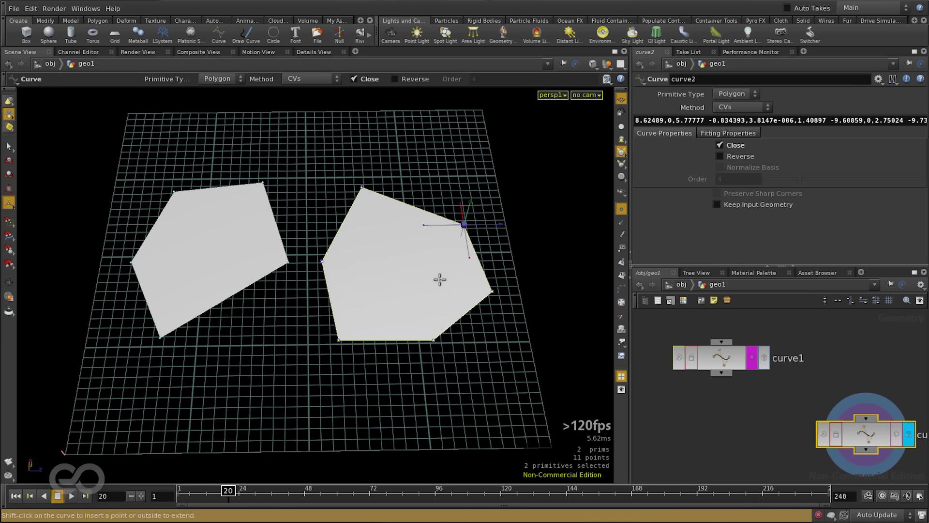
pyautogui.press('Return')
pyautogui.scroll(-3, 736, 402)
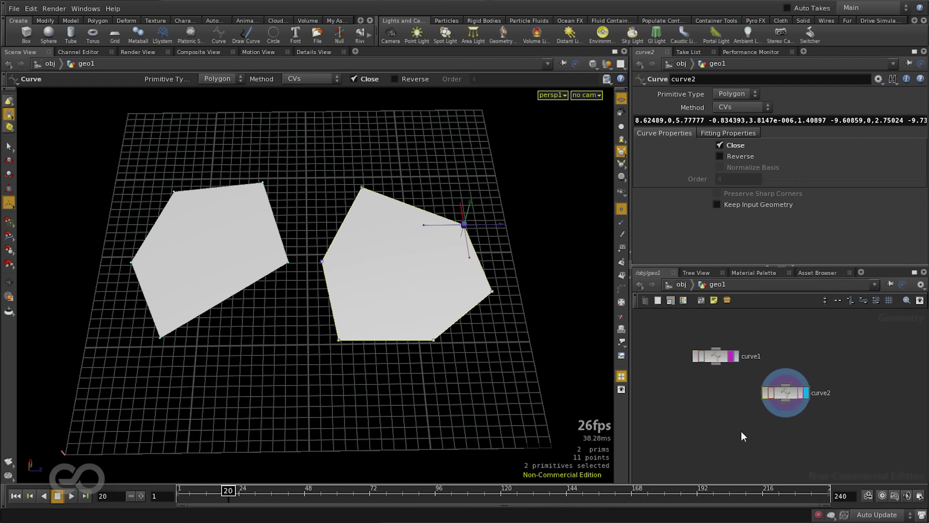
# Wire curve1 and curve2 into a new merge1 node, display it, and orbit to check.
pyautogui.press('Tab')
pyautogui.click(770, 494)
pyautogui.click(740, 454)
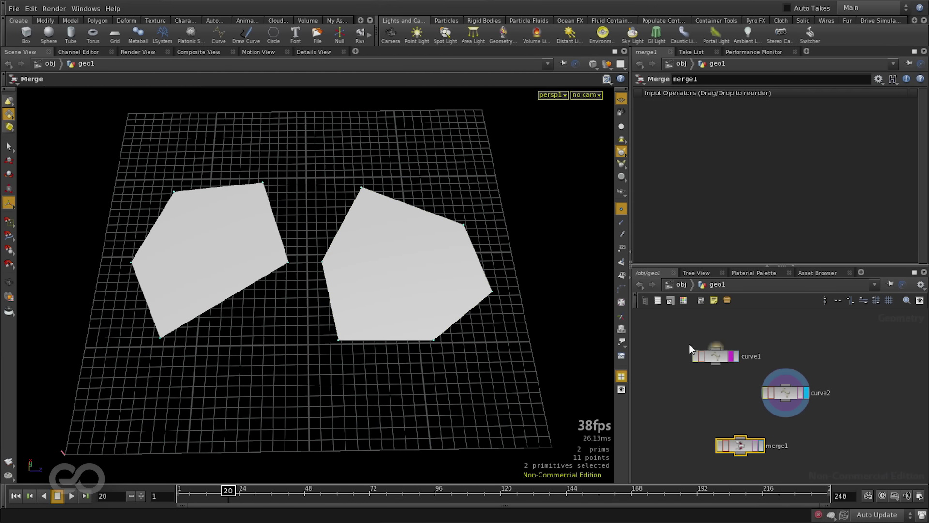
pyautogui.moveTo(689, 342); pyautogui.dragTo(745, 437)
pyautogui.click(761, 447)
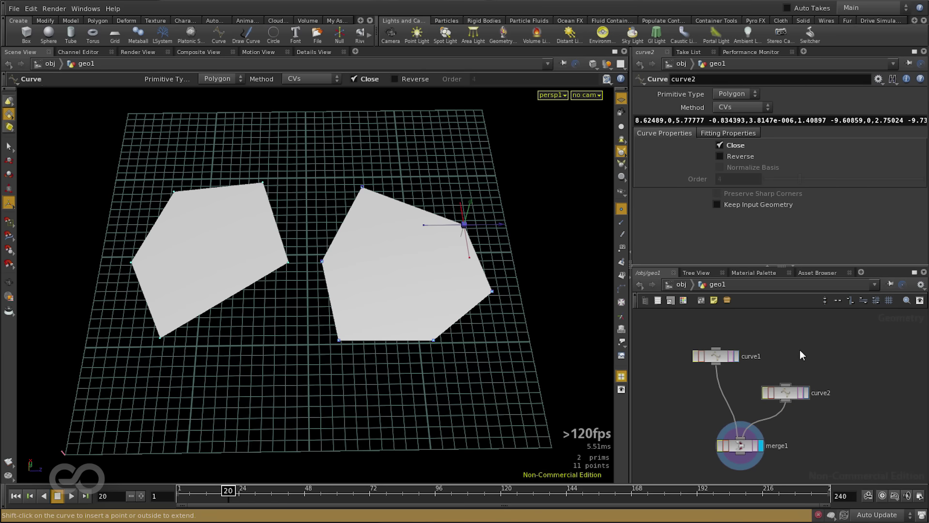
pyautogui.press('Escape')
pyautogui.moveTo(279, 298); pyautogui.dragTo(280, 270)
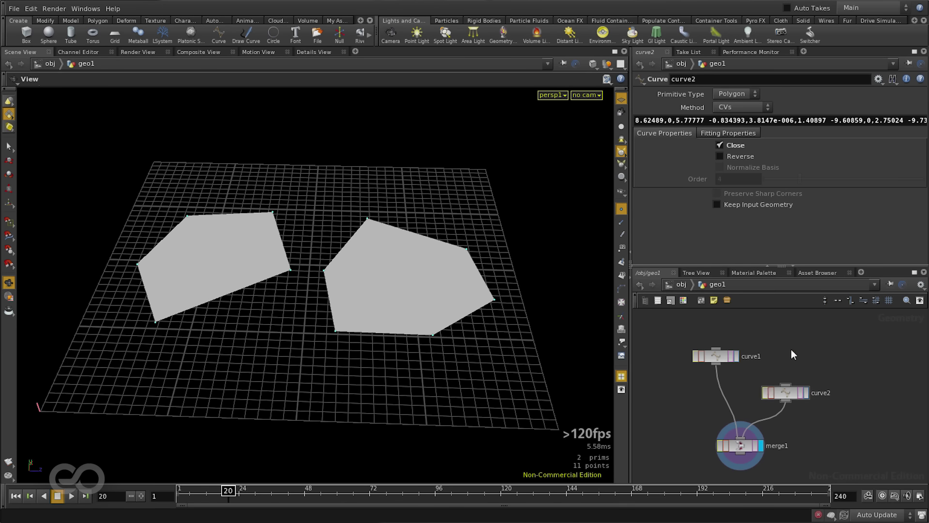
pyautogui.scroll(3, 762, 412)
pyautogui.scroll(-1, 761, 411)
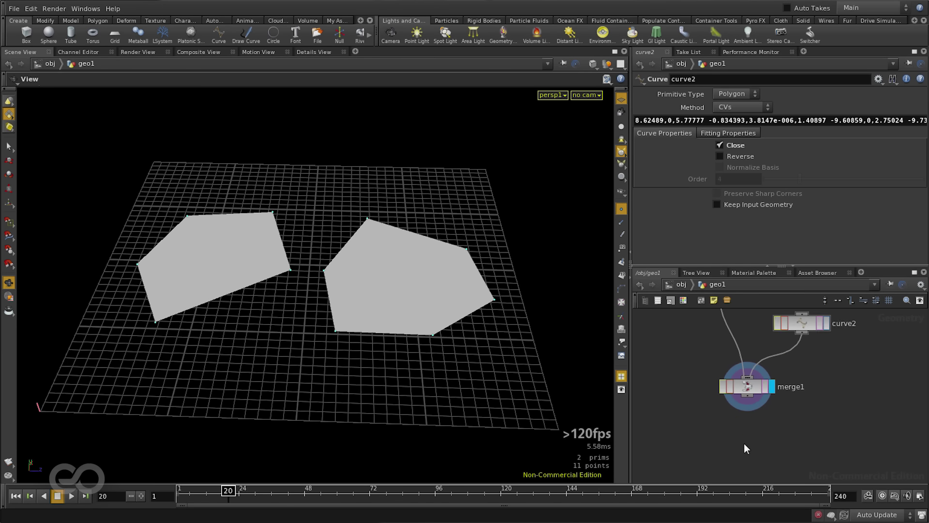
# Add polyextrude1 below merge1 and extrude the polygons by 10.7474.
pyautogui.press('Tab')
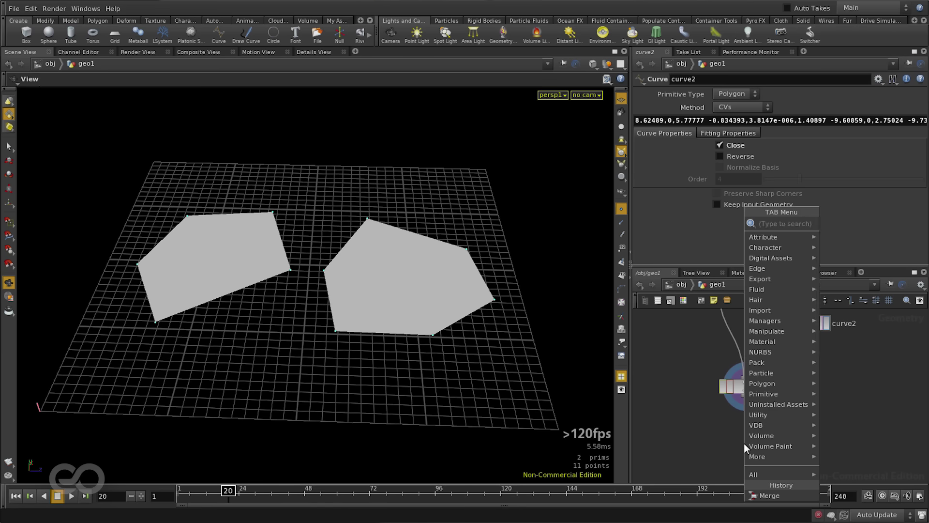
pyautogui.click(852, 234)
pyautogui.click(752, 418)
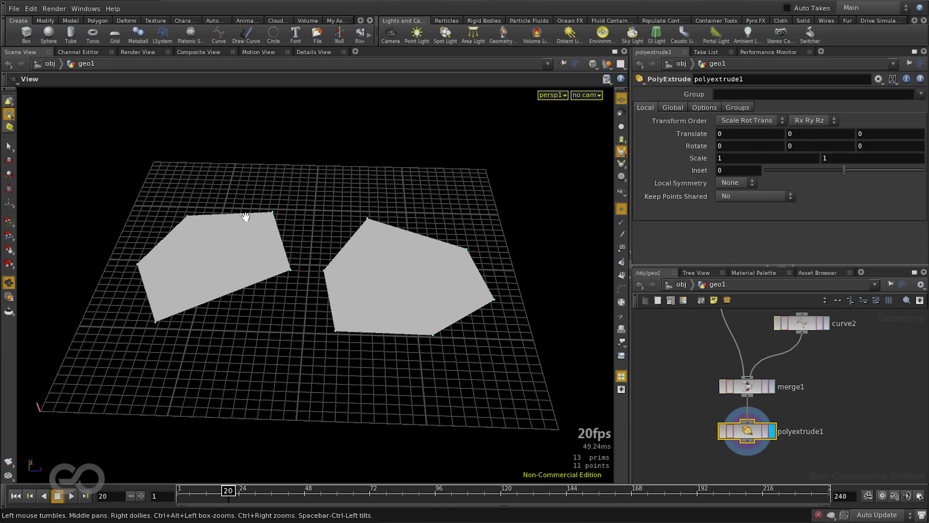
pyautogui.press('Return')
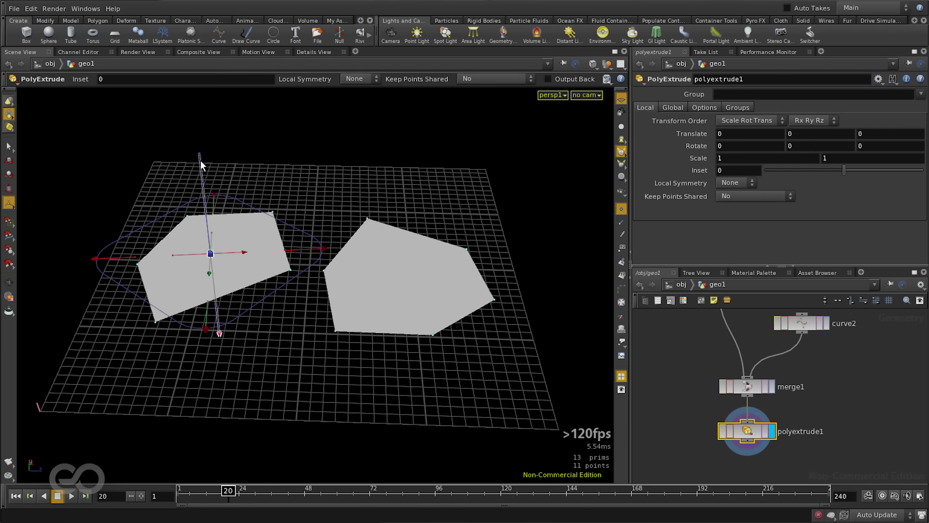
pyautogui.moveTo(200, 162); pyautogui.dragTo(347, 275)
# Orbit to high and low side angles to inspect both extrusions.
pyautogui.press('Escape')
pyautogui.press('Return')
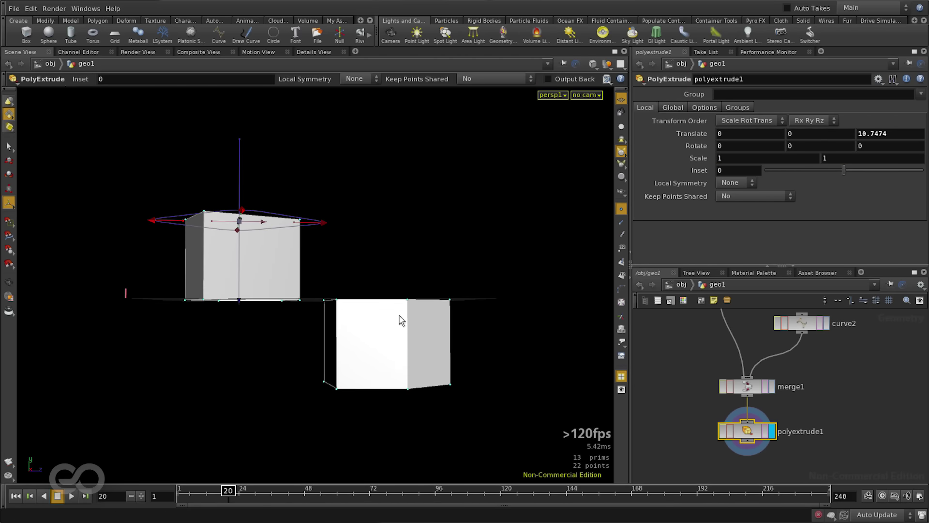
pyautogui.press('Escape')
pyautogui.moveTo(367, 312); pyautogui.dragTo(402, 378)
pyautogui.press('Return')
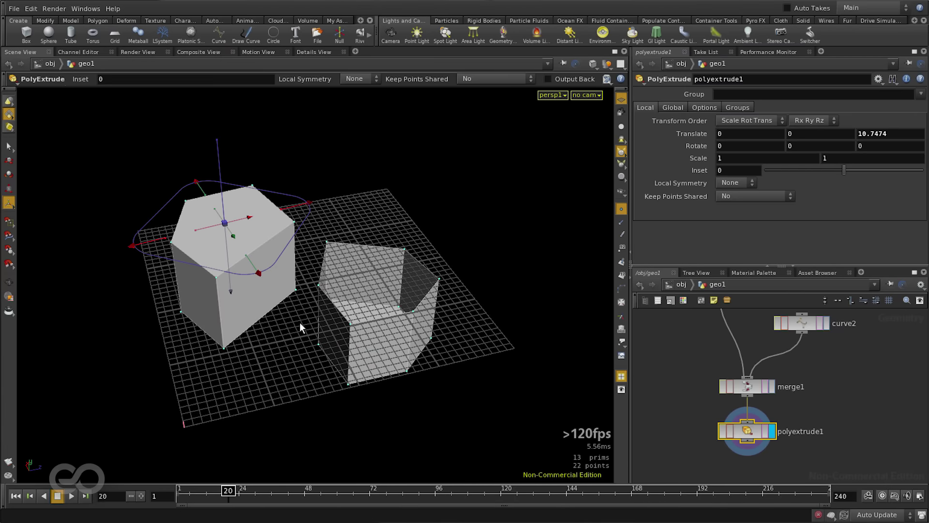
pyautogui.press('Escape')
pyautogui.moveTo(315, 321); pyautogui.dragTo(339, 301)
pyautogui.press('Return')
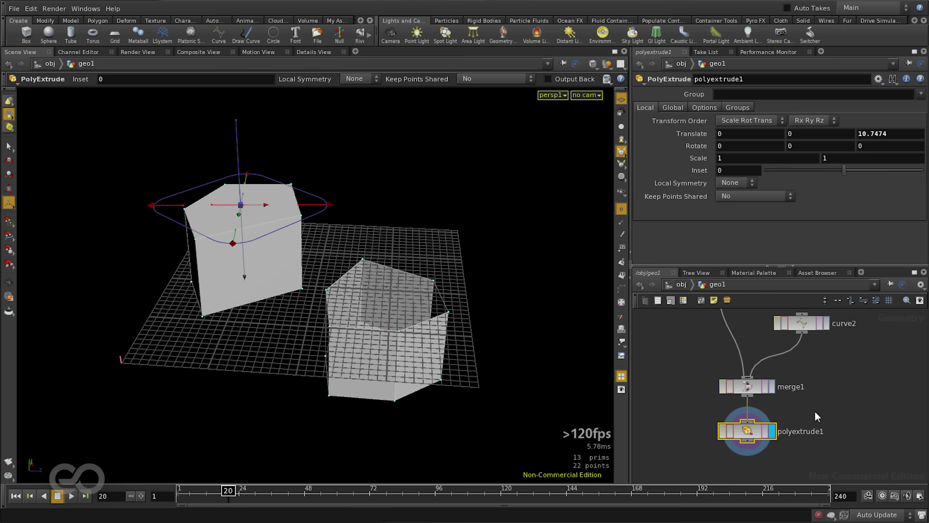
# Display merge1's flat polygons with normals turned on, viewing them from below and above.
pyautogui.click(773, 387)
pyautogui.click(748, 387)
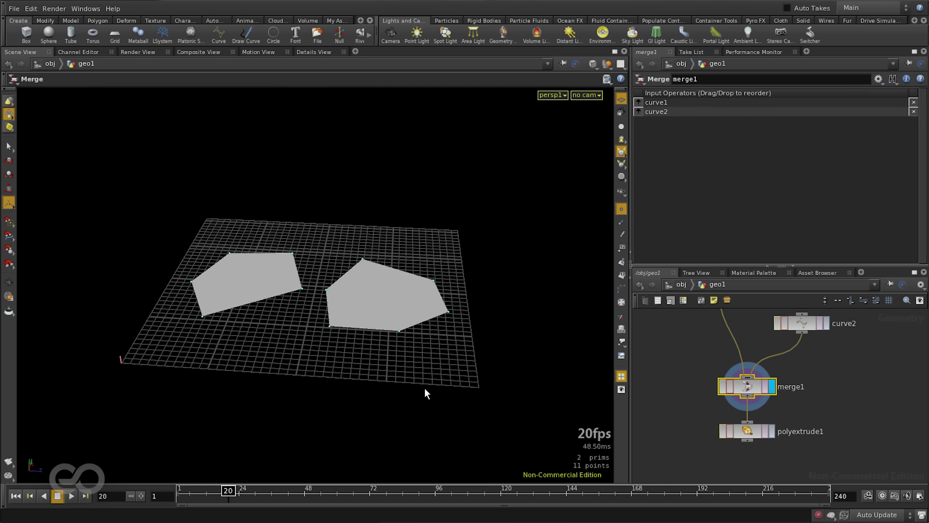
pyautogui.click(622, 262)
pyautogui.press('Escape')
pyautogui.scroll(10, 245, 312)
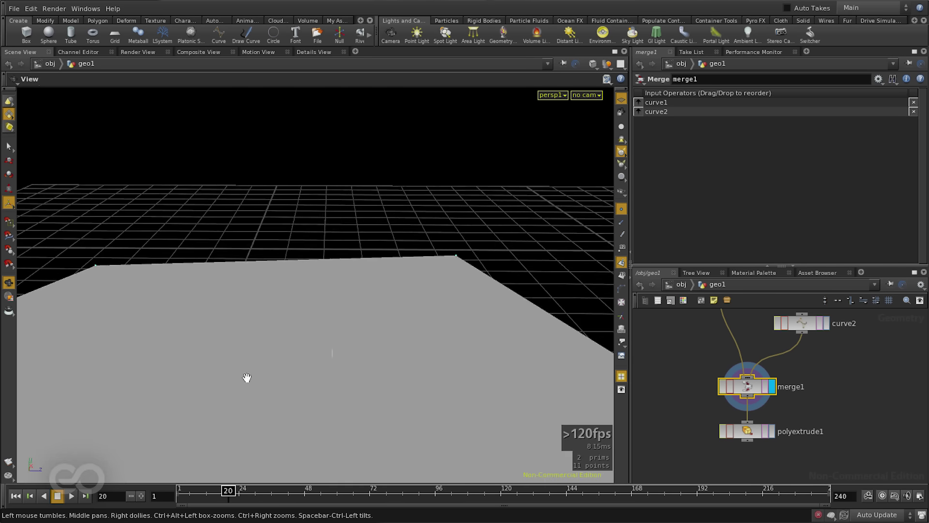
pyautogui.moveTo(247, 378); pyautogui.dragTo(353, 208)
pyautogui.press('Return')
pyautogui.press('Escape')
pyautogui.moveTo(346, 249); pyautogui.dragTo(405, 343)
pyautogui.press('Return')
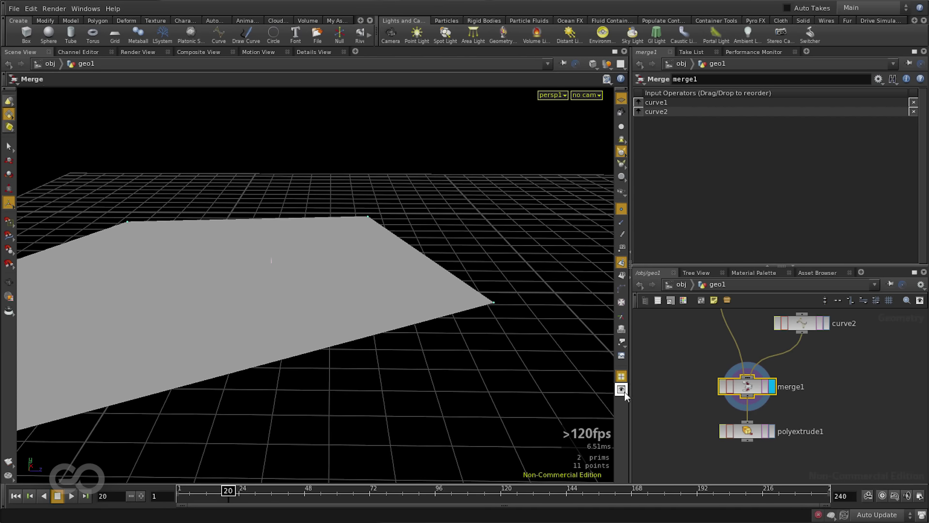
# Set Scale Normal to 10 in Display Options and view both normals from the side.
pyautogui.click(623, 390)
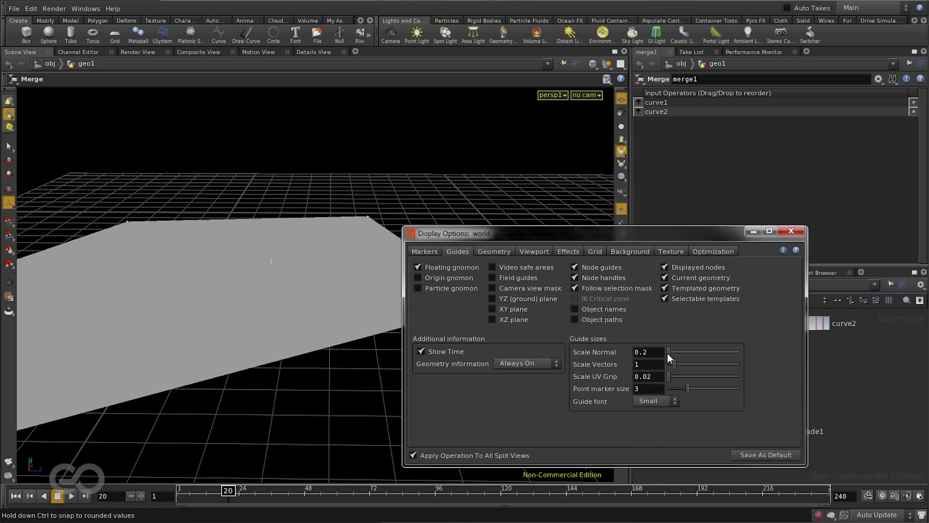
pyautogui.moveTo(668, 353); pyautogui.dragTo(762, 351)
pyautogui.click(790, 231)
pyautogui.press('Escape')
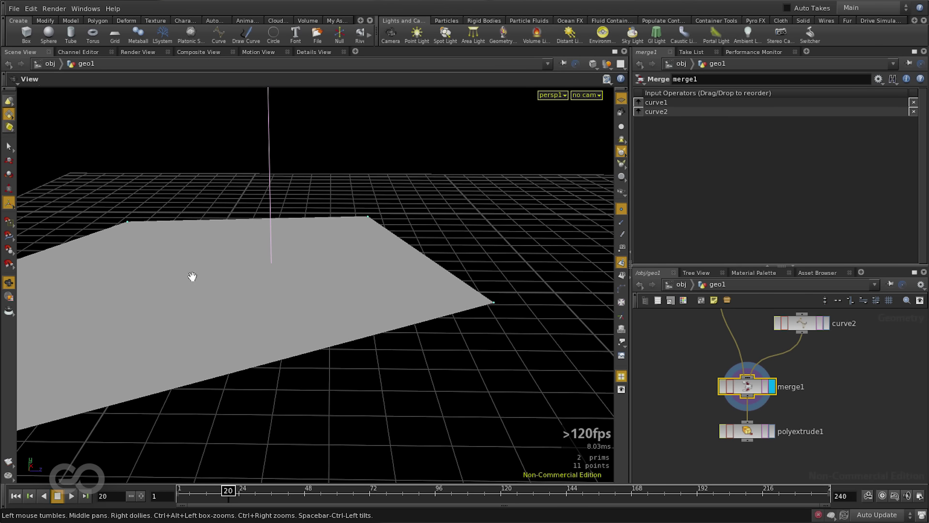
pyautogui.moveTo(336, 276); pyautogui.dragTo(392, 260)
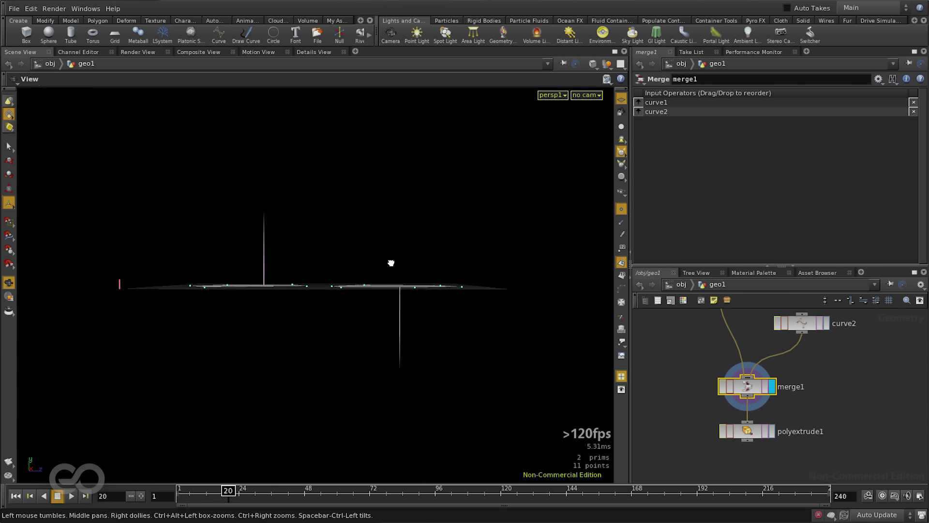
pyautogui.press('Escape')
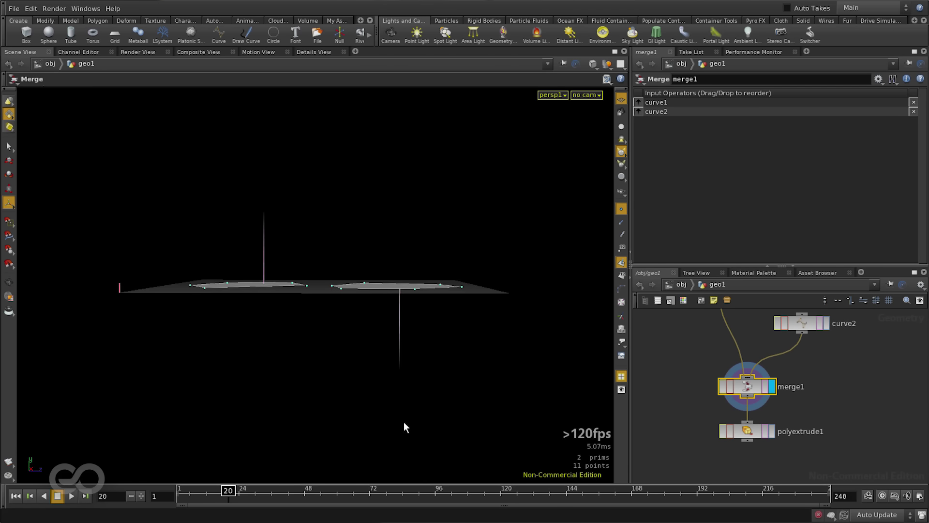
# Display polyextrude1, reverse its extrusion to -13.0581, and inspect the white face.
pyautogui.click(773, 431)
pyautogui.click(749, 434)
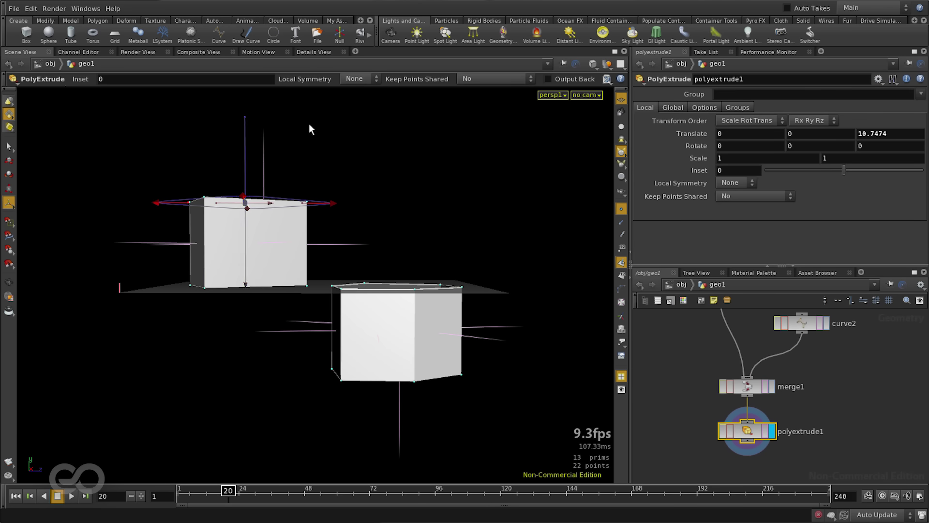
pyautogui.moveTo(350, 173); pyautogui.dragTo(354, 196)
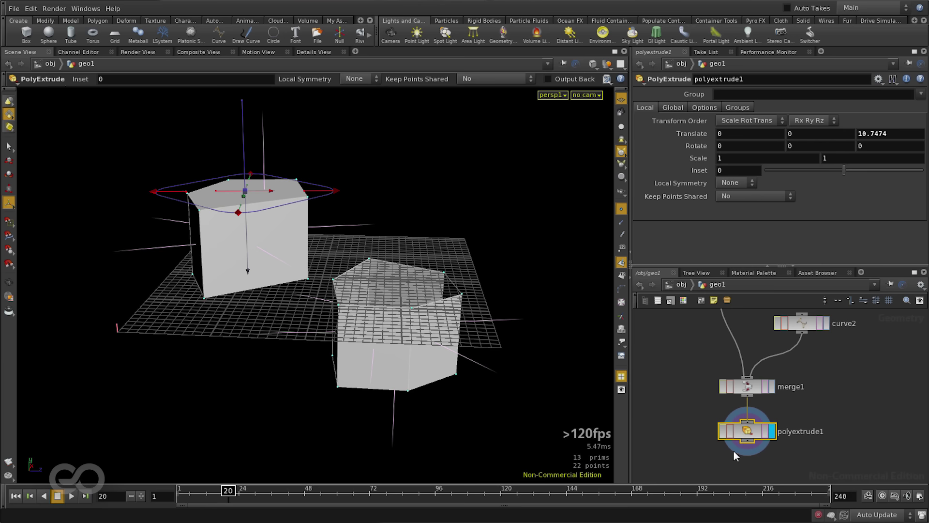
pyautogui.moveTo(242, 116); pyautogui.dragTo(239, 243)
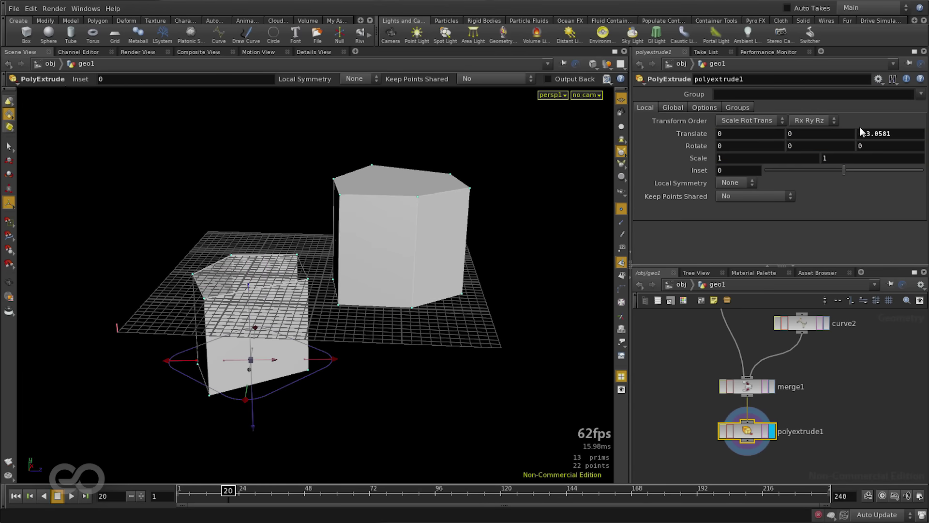
pyautogui.press('Escape')
pyautogui.moveTo(364, 180); pyautogui.dragTo(221, 363)
pyautogui.moveTo(221, 363); pyautogui.dragTo(248, 270, button='right')
pyautogui.moveTo(249, 270); pyautogui.dragTo(255, 369)
pyautogui.press('Return')
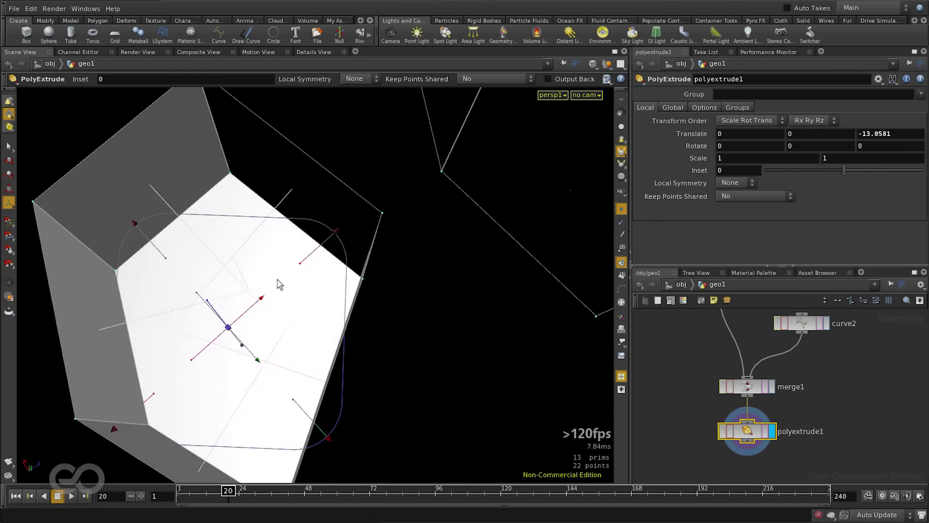
# Pull the extrusion back upward to a height of 11.8806.
pyautogui.press('Escape')
pyautogui.moveTo(332, 301); pyautogui.dragTo(272, 238)
pyautogui.press('Return')
pyautogui.moveTo(342, 290); pyautogui.dragTo(336, 175)
pyautogui.press('Escape')
pyautogui.moveTo(227, 290); pyautogui.dragTo(295, 342)
pyautogui.press('Return')
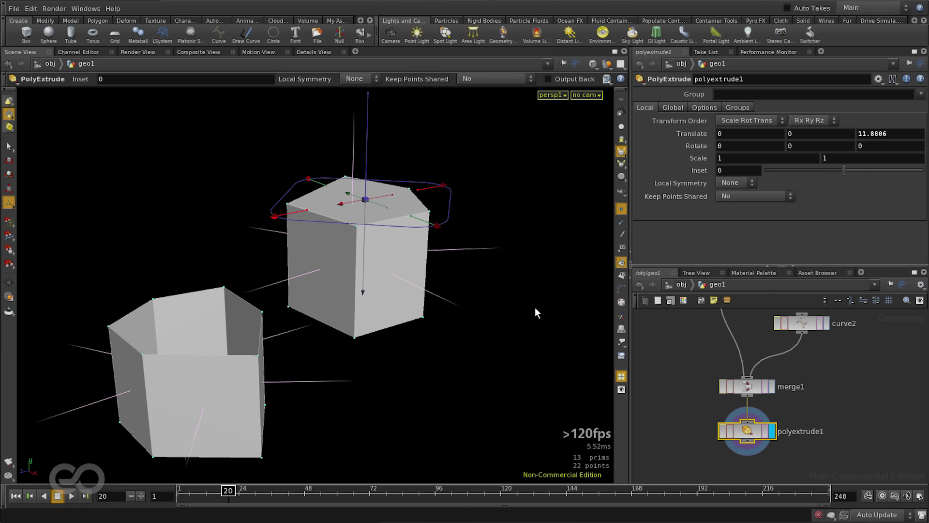
# Orbit around both extruded prisms to inspect them.
pyautogui.press('Escape')
pyautogui.moveTo(530, 307); pyautogui.dragTo(390, 365)
pyautogui.press('Return')
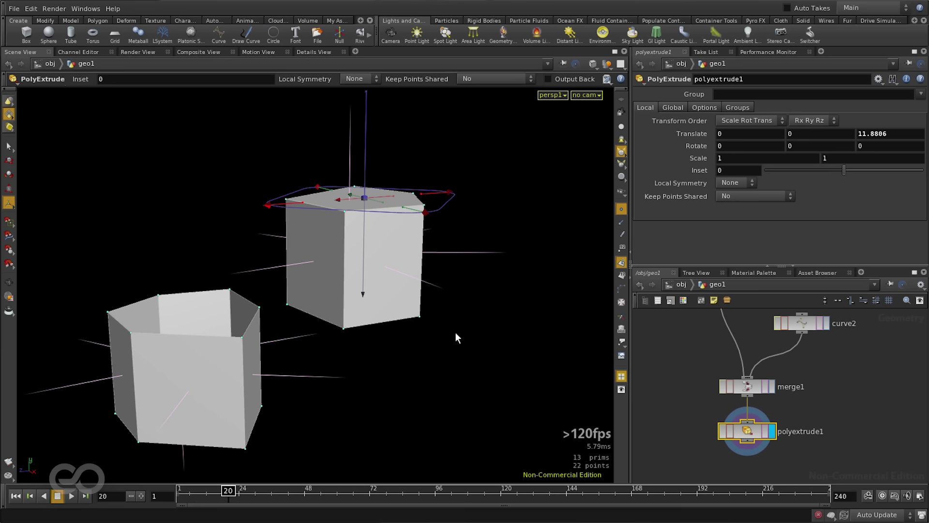
pyautogui.moveTo(461, 326); pyautogui.dragTo(327, 361)
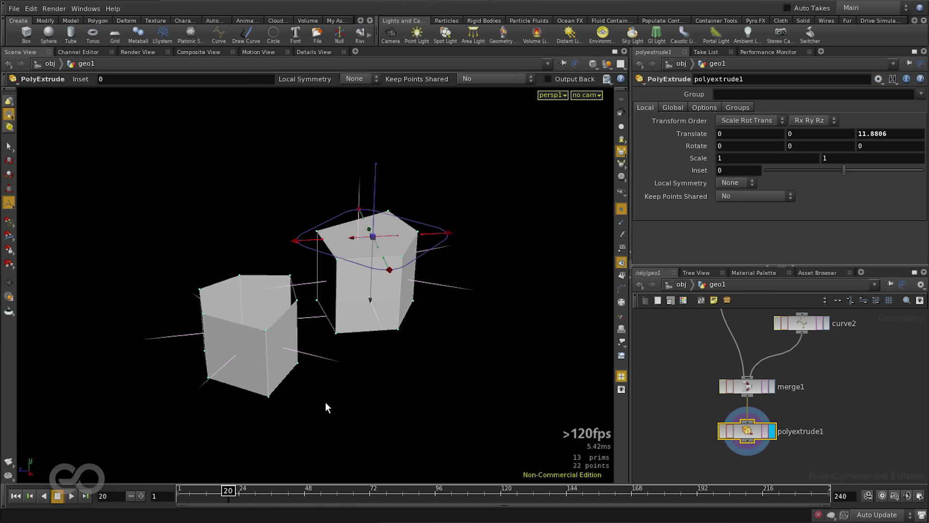
pyautogui.press('space')
pyautogui.moveTo(325, 406); pyautogui.dragTo(343, 381)
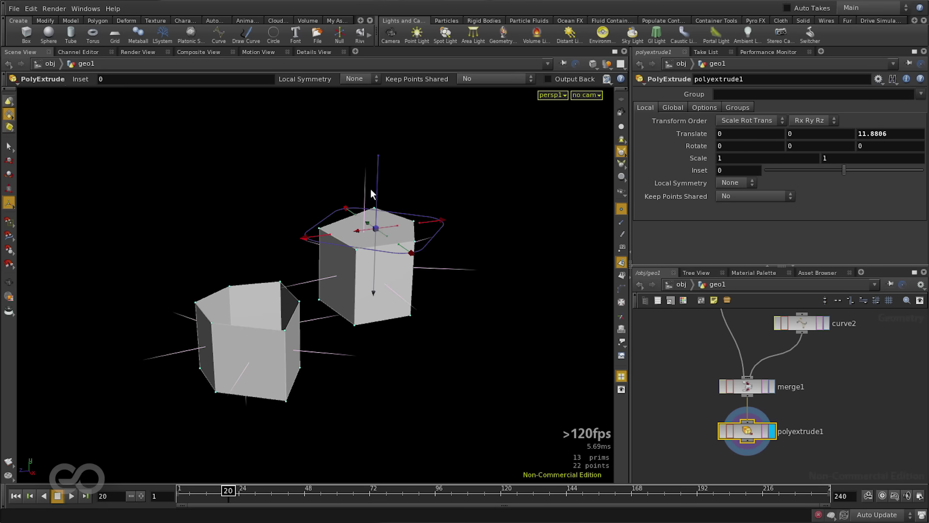
pyautogui.press('Escape')
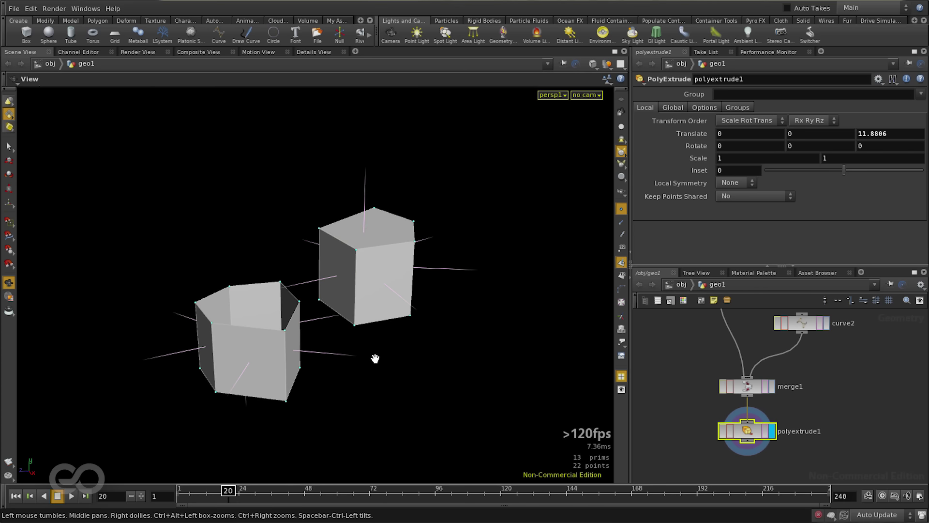
# Replace the 3D viewport with a new Textport pane tab.
pyautogui.moveTo(375, 359)
pyautogui.mouseDown()
pyautogui.moveTo(357, 249)
pyautogui.moveTo(365, 354)
pyautogui.moveTo(387, 351)
pyautogui.mouseUp()
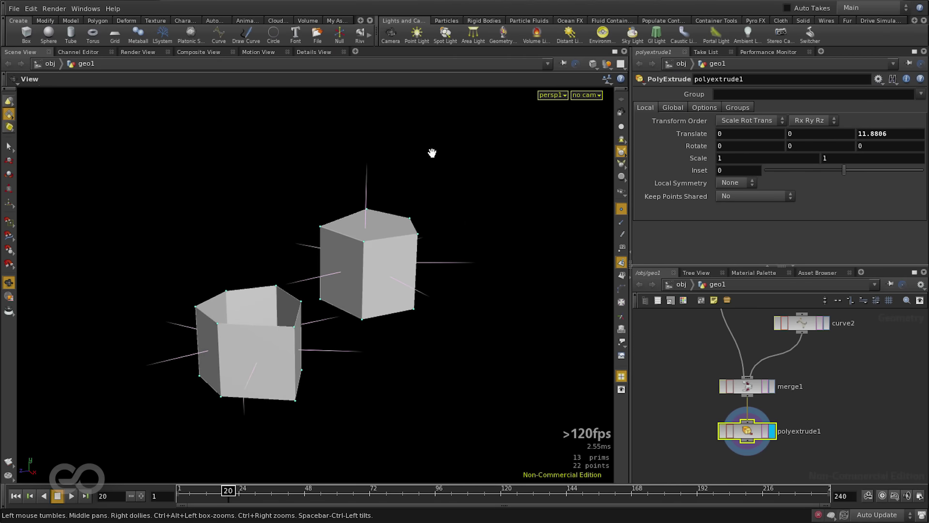
pyautogui.click(353, 54)
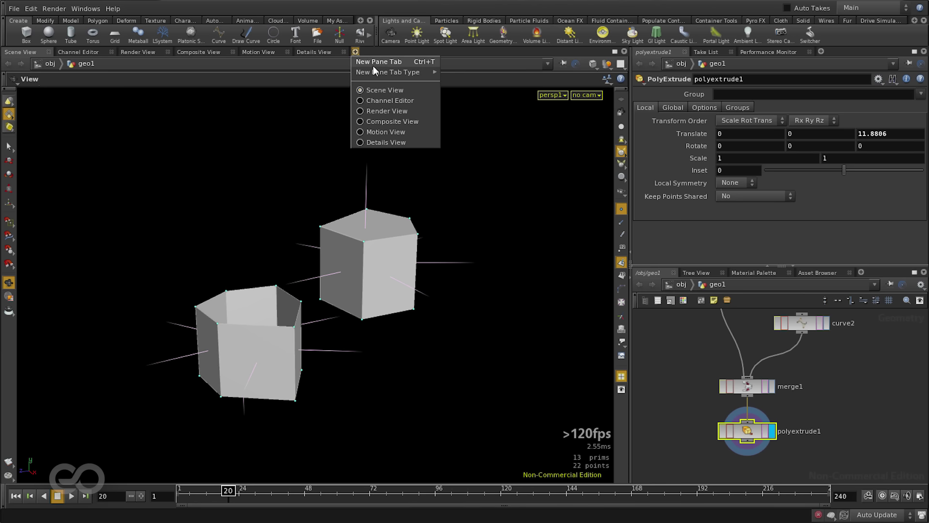
pyautogui.moveTo(411, 72)
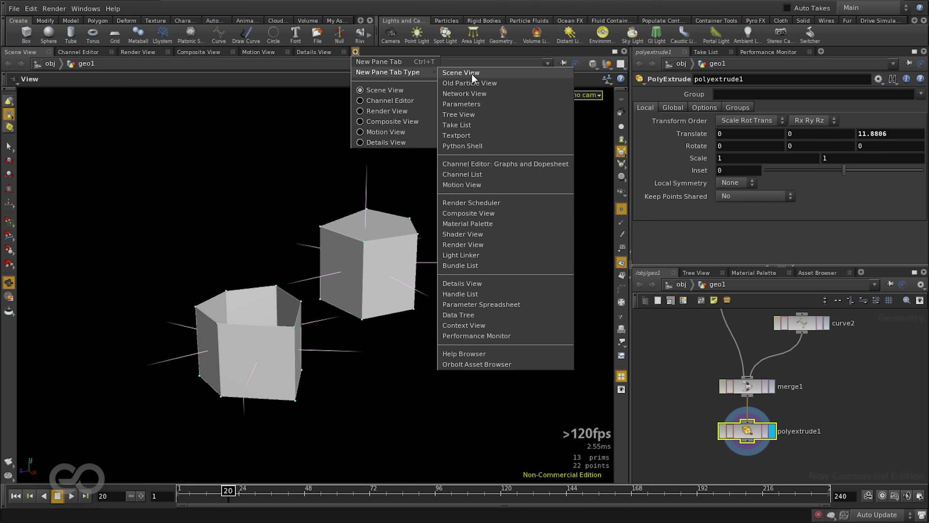
pyautogui.click(468, 136)
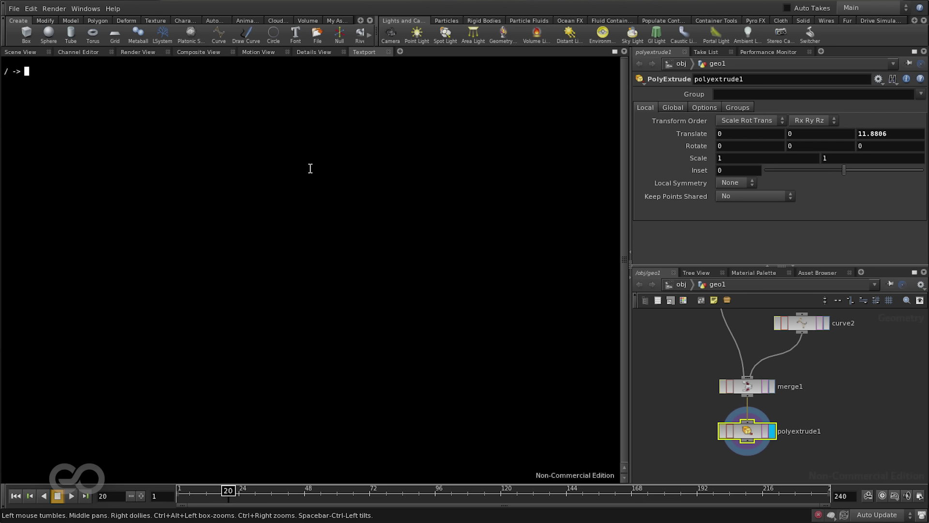
# Run 'exhelp prim' in the Textport to print the prim function usage.
pyautogui.write('exhelp')
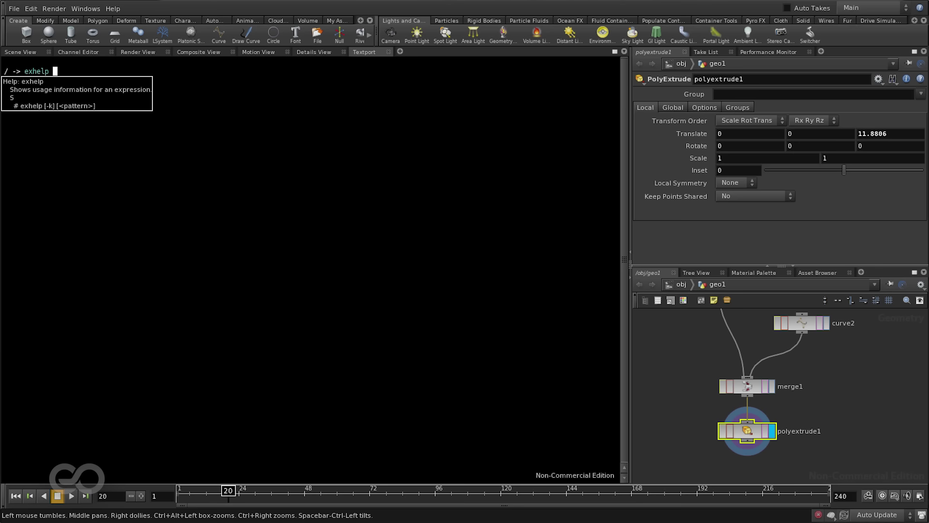
pyautogui.write('prim')
pyautogui.press('Return')
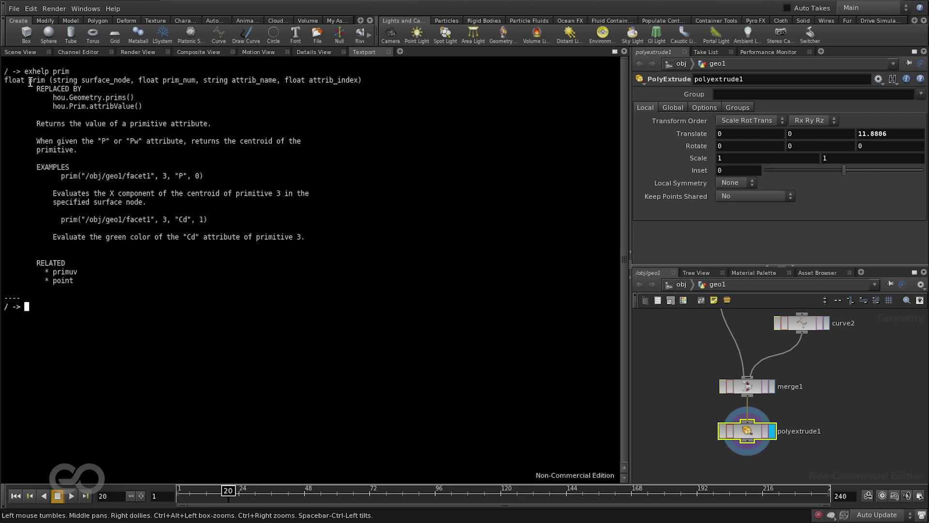
# Highlight the return type and arguments in the prim signature, then return to Scene View.
pyautogui.moveTo(4, 80); pyautogui.dragTo(25, 80)
pyautogui.click(38, 118)
pyautogui.moveTo(53, 80); pyautogui.dragTo(278, 80)
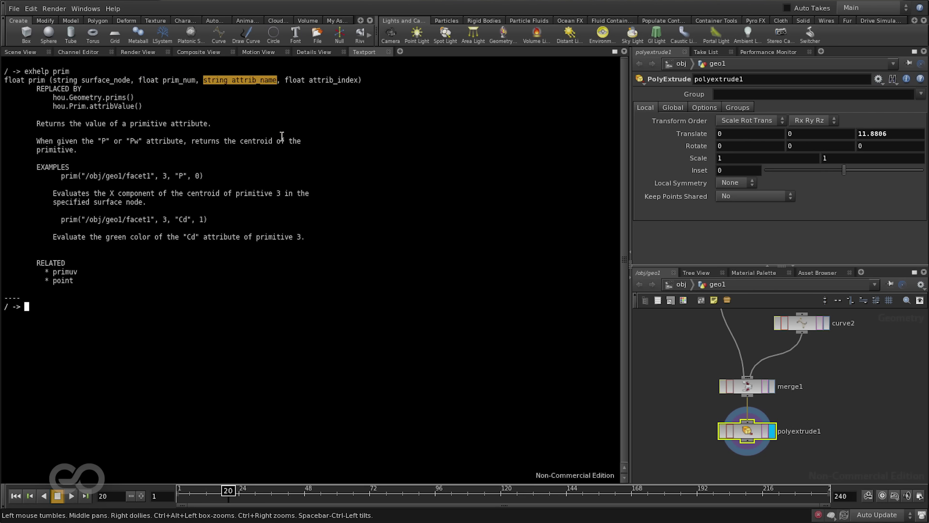
pyautogui.click(236, 80)
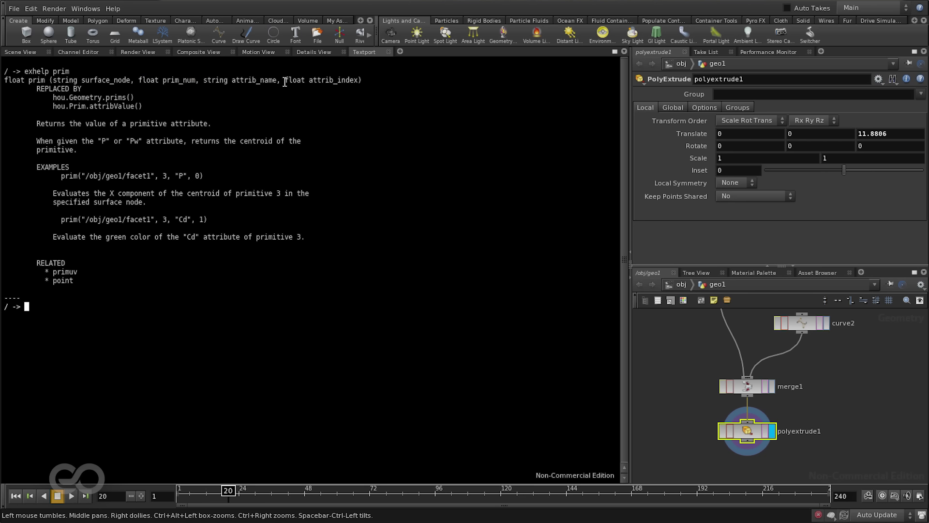
pyautogui.moveTo(285, 80); pyautogui.dragTo(359, 80)
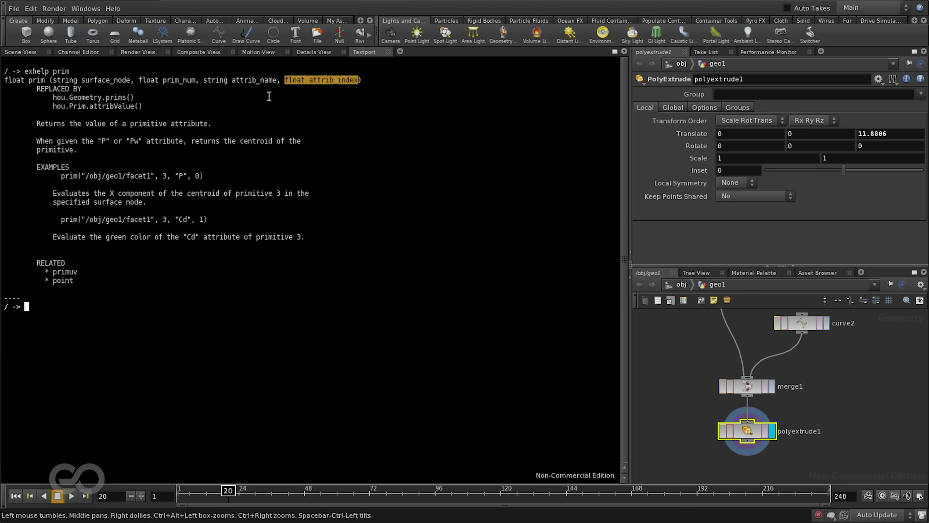
pyautogui.click(229, 212)
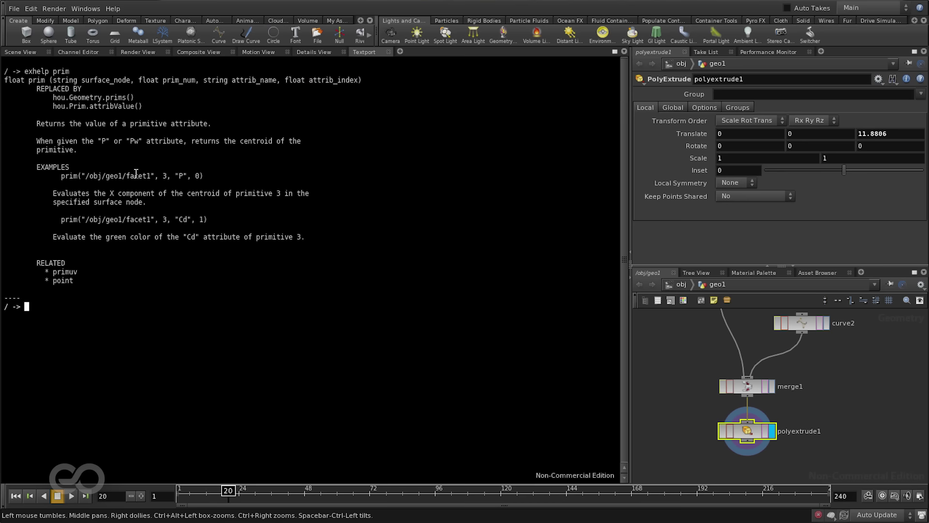
pyautogui.click(31, 53)
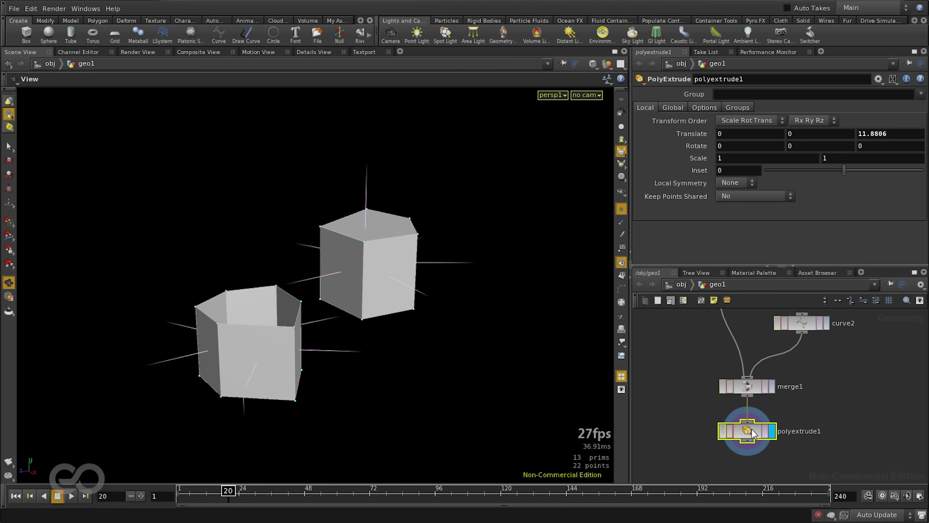
# Delete polyextrude1 and rename merge1 to OBJ.
pyautogui.press('Delete')
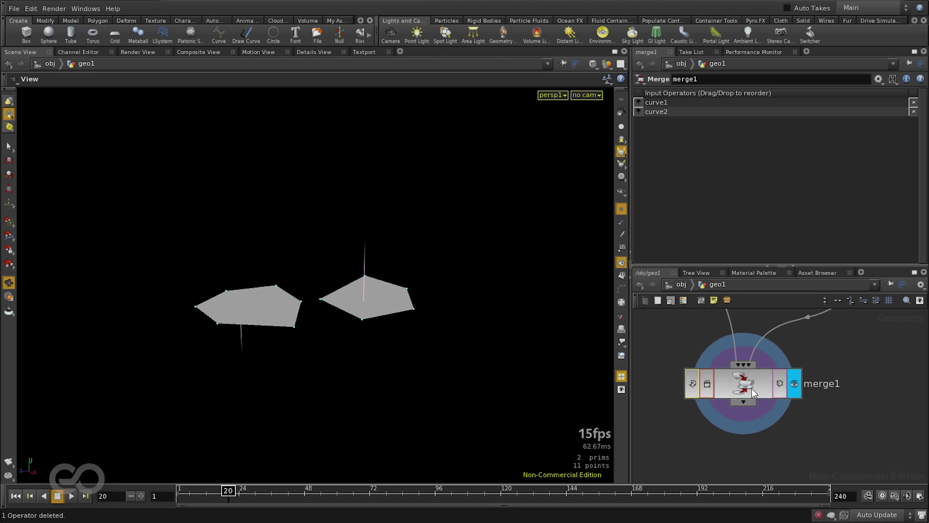
pyautogui.click(751, 388)
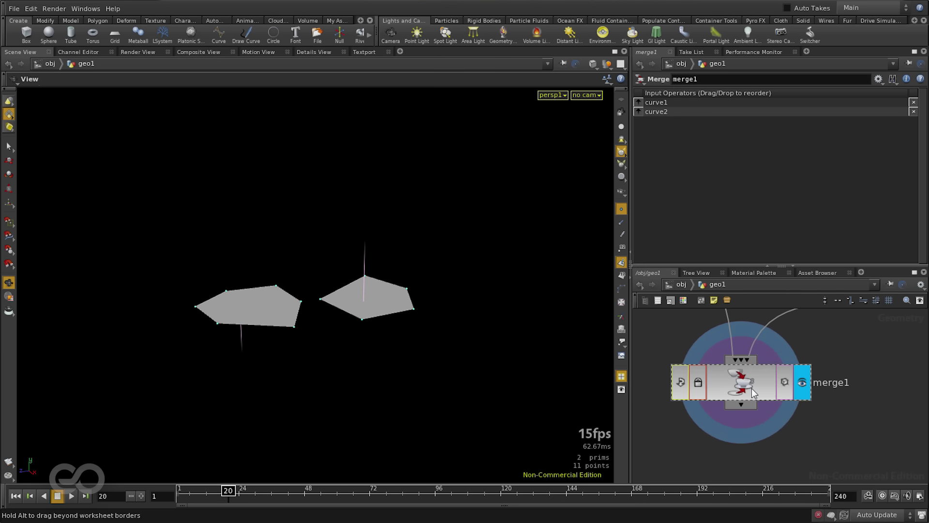
pyautogui.doubleClick(836, 383)
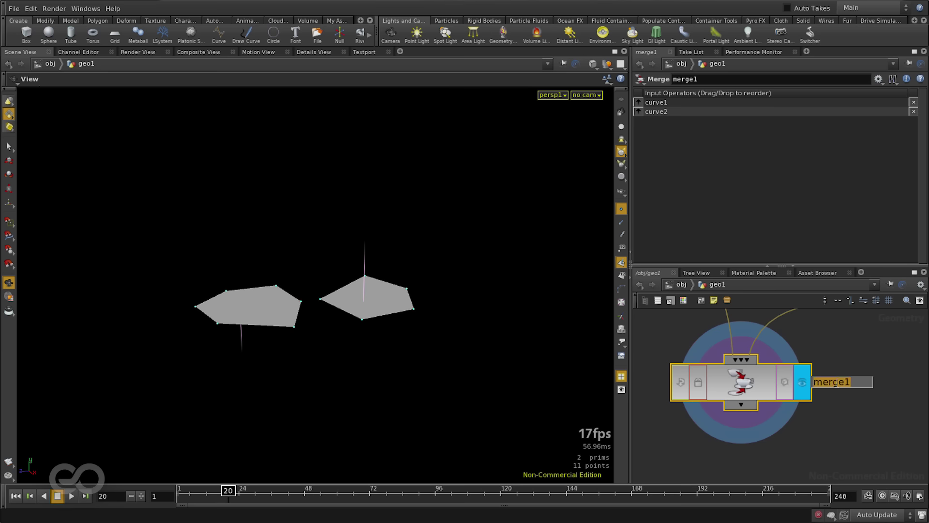
pyautogui.write('OBJ')
pyautogui.press('Return')
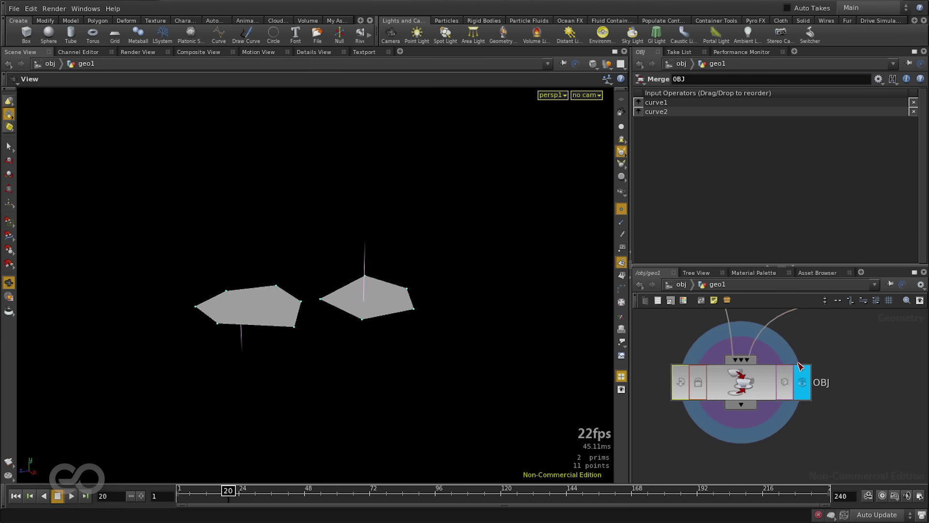
# Add a Primitive SOP, primitive1, below OBJ.
pyautogui.scroll(-3, 774, 385)
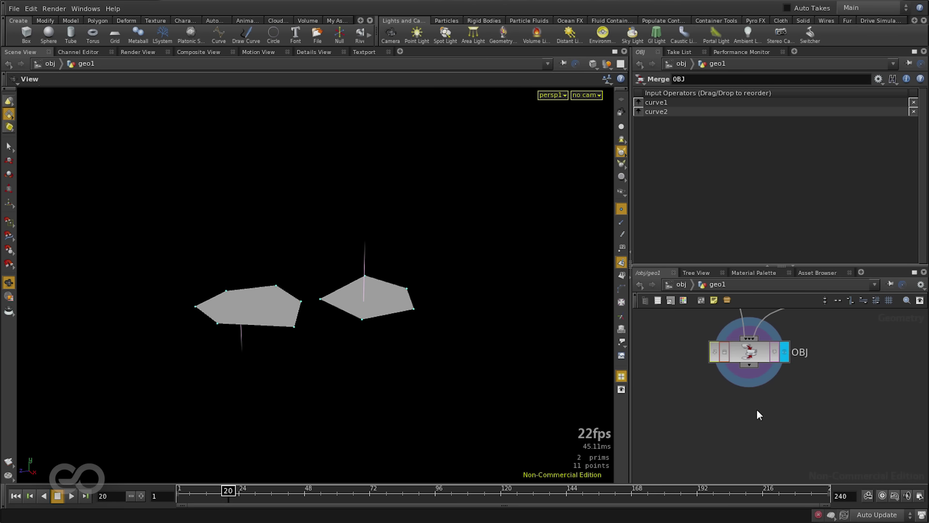
pyautogui.press('Tab')
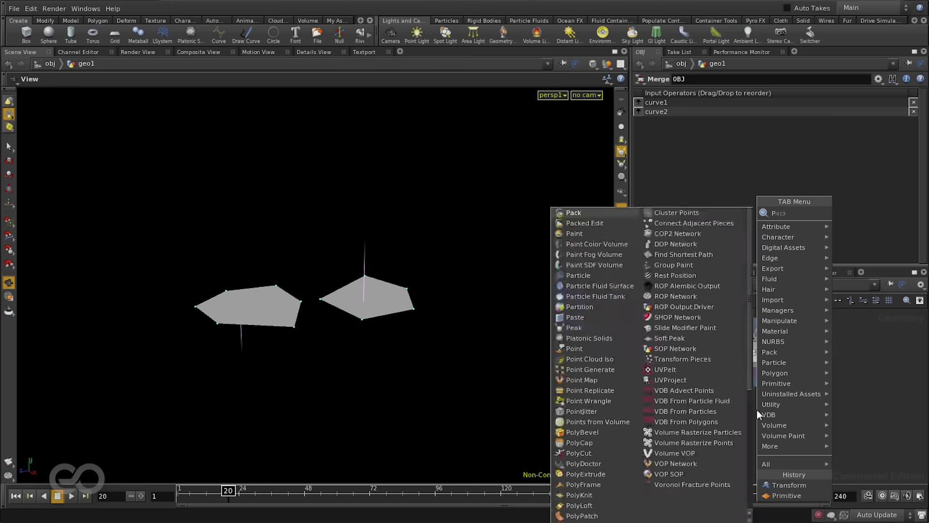
pyautogui.write('prim')
pyautogui.press('Return')
pyautogui.click(756, 422)
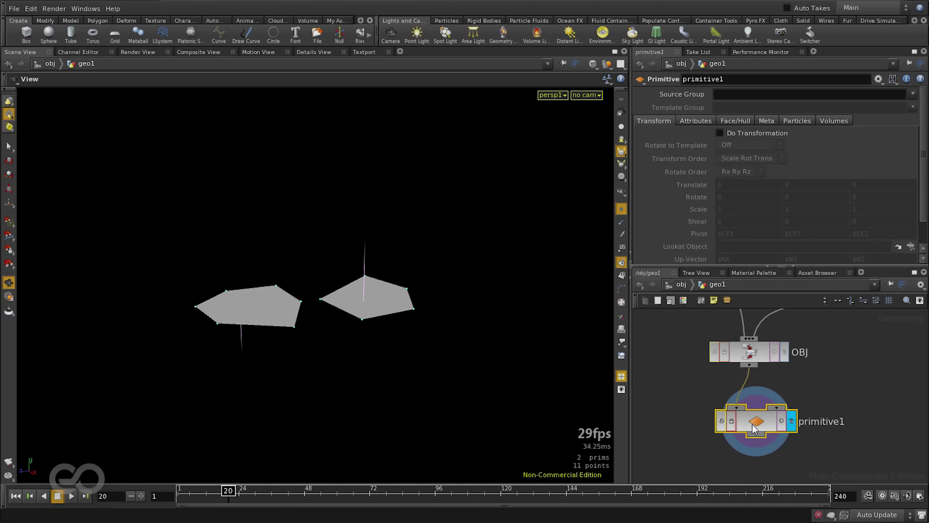
# Wire and display primitive1 below OBJ, enabling Add Color with values 1, 1, 1.
pyautogui.moveTo(752, 424)
pyautogui.mouseDown()
pyautogui.moveTo(748, 446)
pyautogui.moveTo(754, 422)
pyautogui.mouseUp()
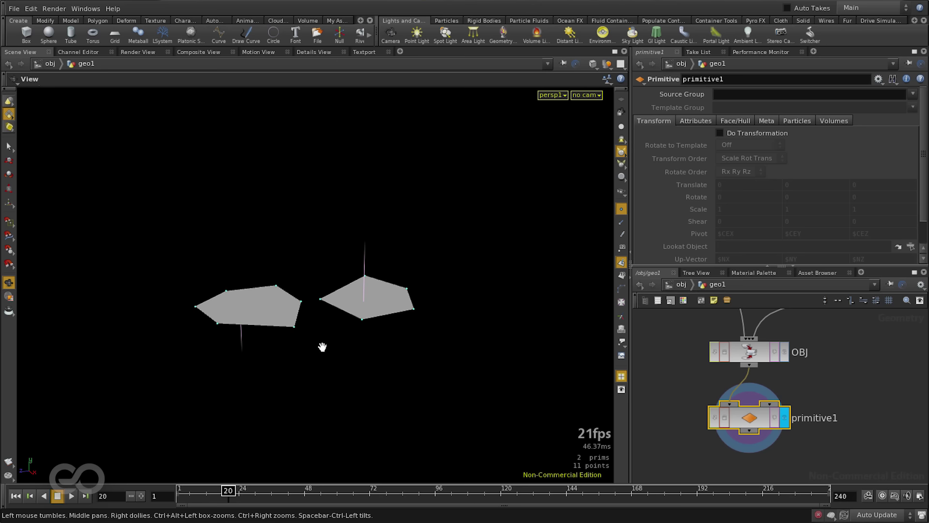
pyautogui.moveTo(323, 347); pyautogui.dragTo(401, 347)
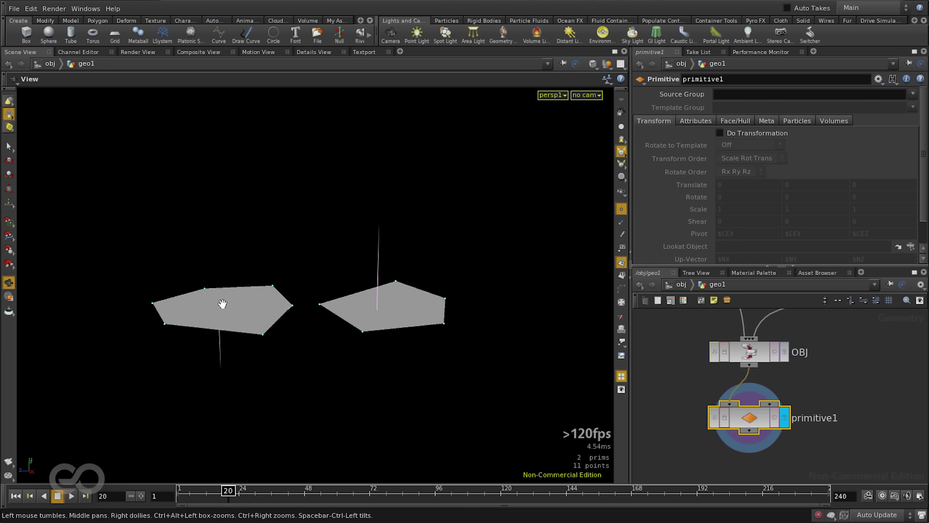
pyautogui.moveTo(224, 307); pyautogui.dragTo(243, 321)
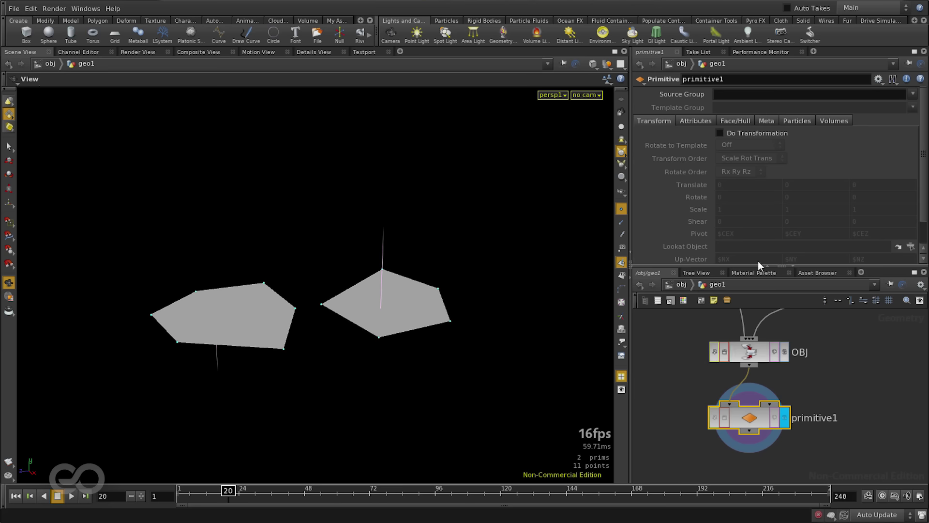
pyautogui.click(696, 120)
pyautogui.moveTo(213, 290); pyautogui.dragTo(189, 349)
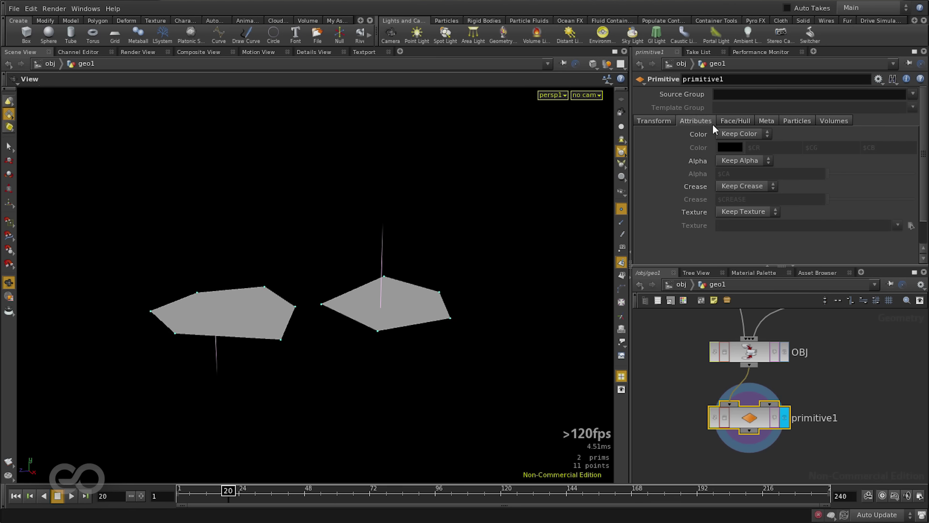
pyautogui.click(739, 134)
pyautogui.click(737, 155)
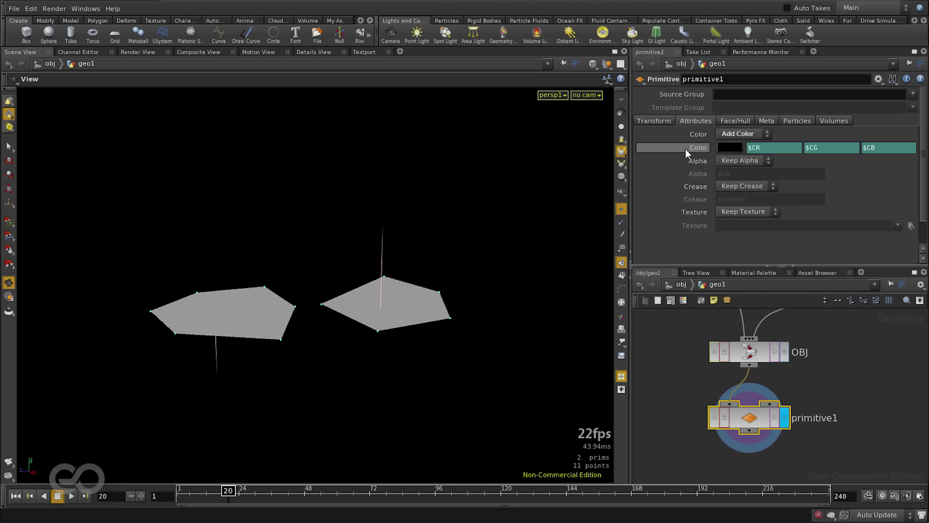
pyautogui.keyDown('ctrl'); pyautogui.keyDown('shift'); pyautogui.click(701, 150); pyautogui.keyUp('shift'); pyautogui.keyUp('ctrl')
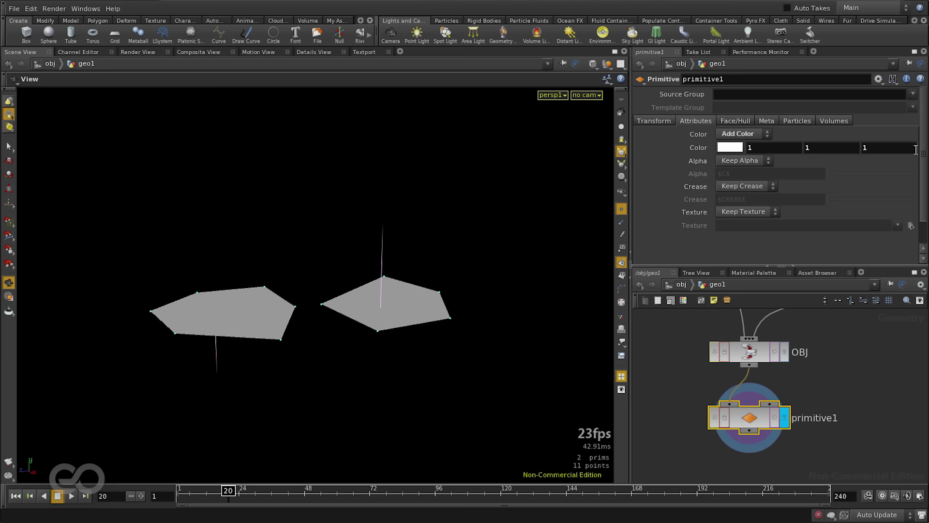
# Recheck the prim help, compare normals edge-on and from above, then edit the green Color channel.
pyautogui.moveTo(262, 341); pyautogui.dragTo(340, 339, button='right')
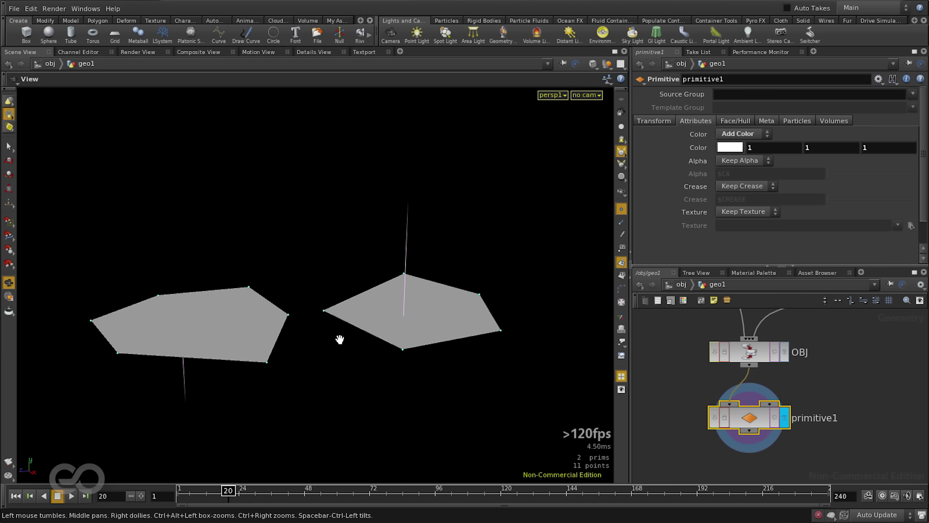
pyautogui.click(364, 52)
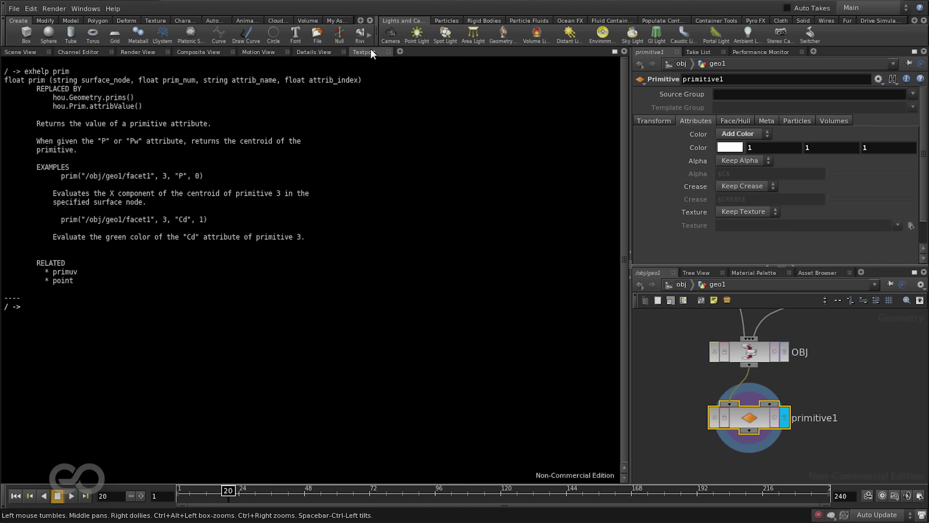
pyautogui.click(22, 52)
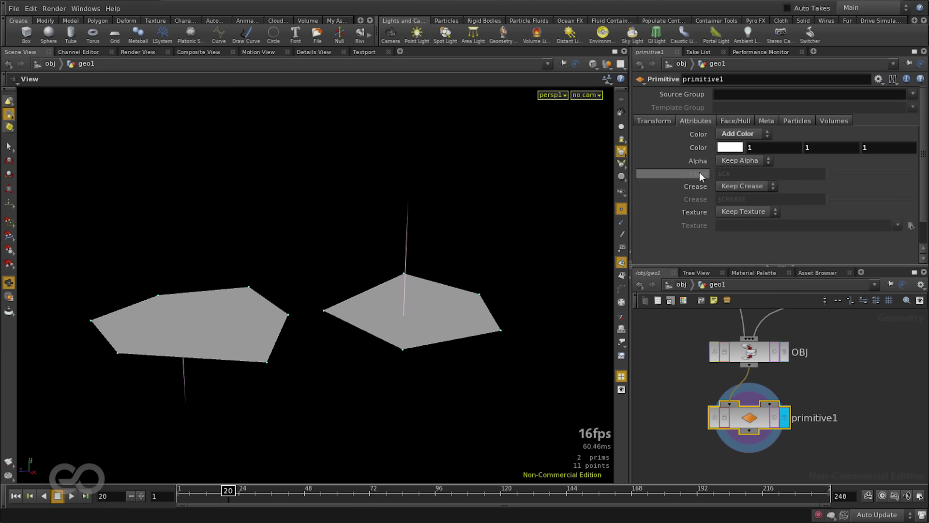
pyautogui.moveTo(377, 264); pyautogui.dragTo(315, 305)
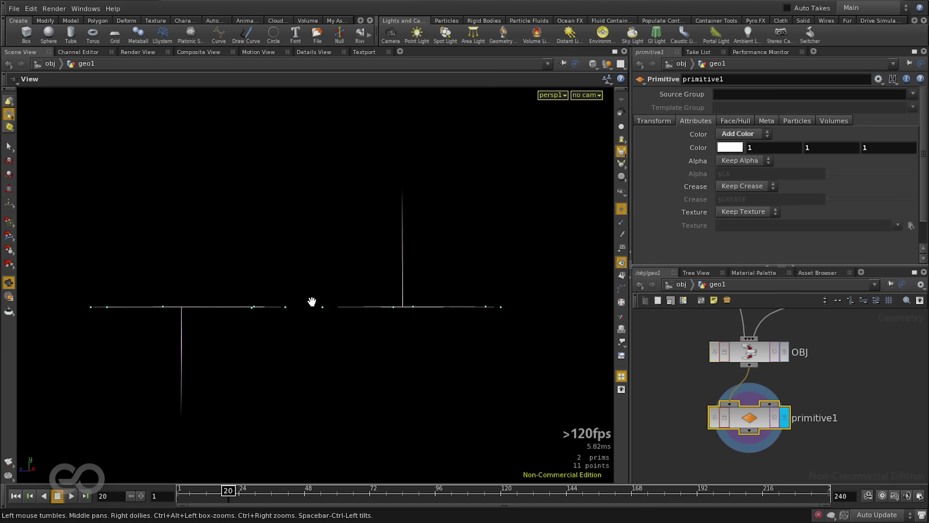
pyautogui.moveTo(409, 380); pyautogui.dragTo(380, 338)
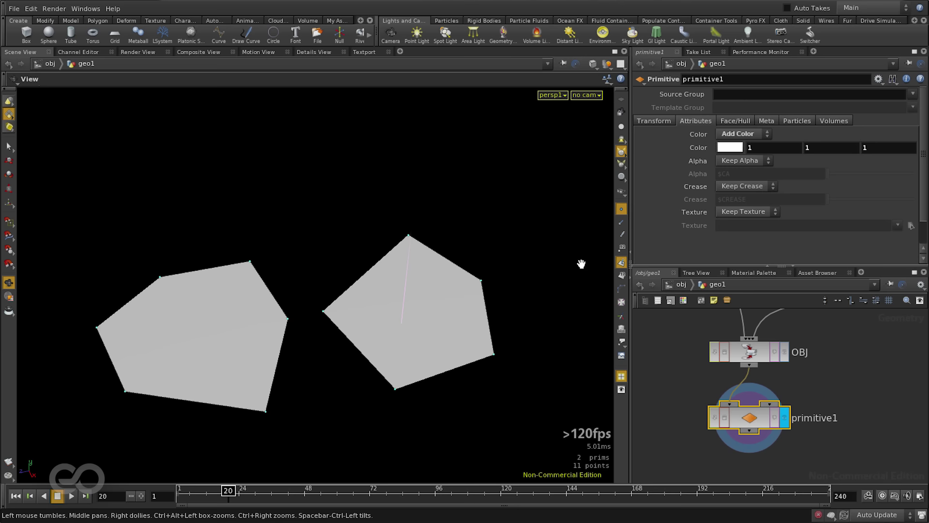
pyautogui.click(833, 148)
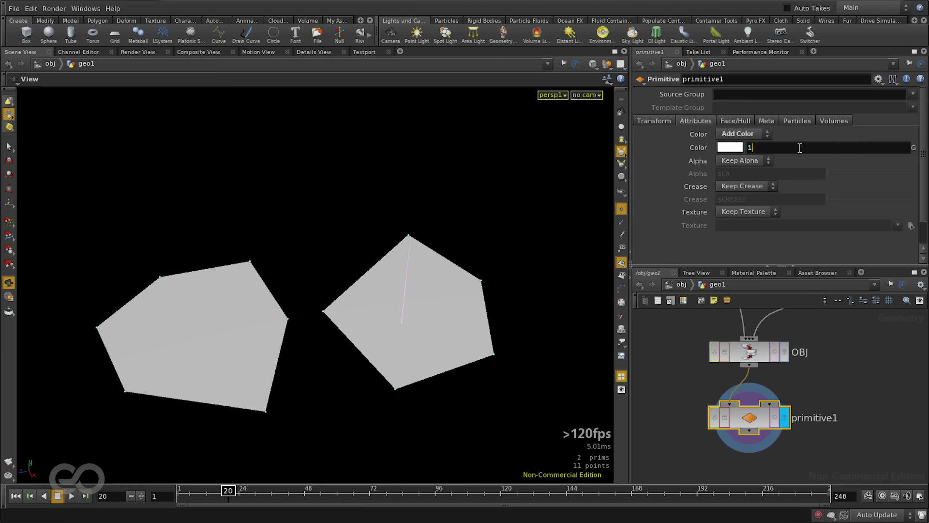
# Open an expression editor on primitive1's green colour channel and enter prim("../OBJ",.
pyautogui.press('Return')
pyautogui.hotkey('alt', 'e')
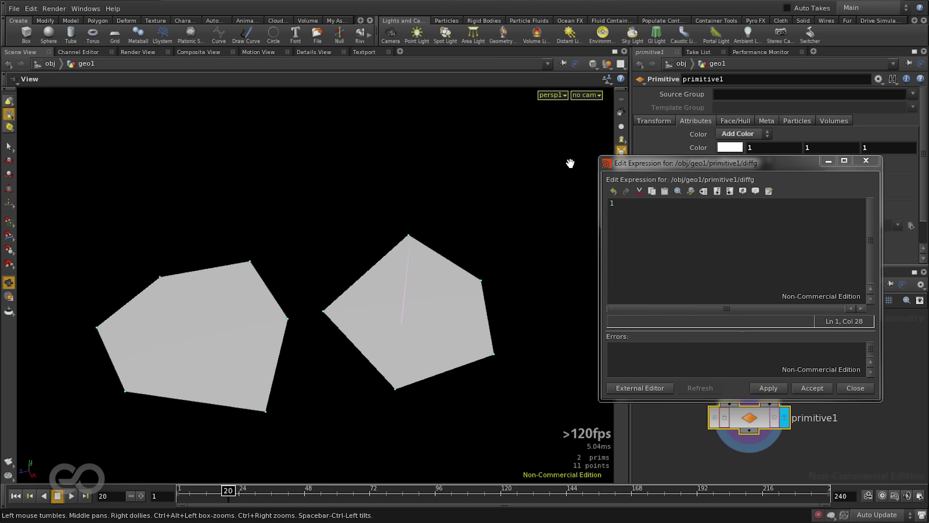
pyautogui.moveTo(671, 164); pyautogui.dragTo(614, 127)
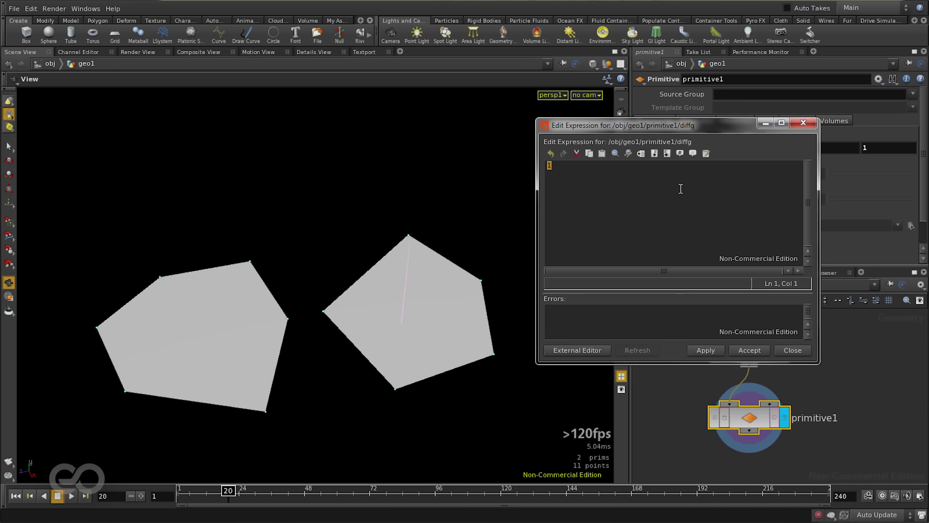
pyautogui.write('prim(')
pyautogui.moveTo(697, 126); pyautogui.dragTo(434, 153)
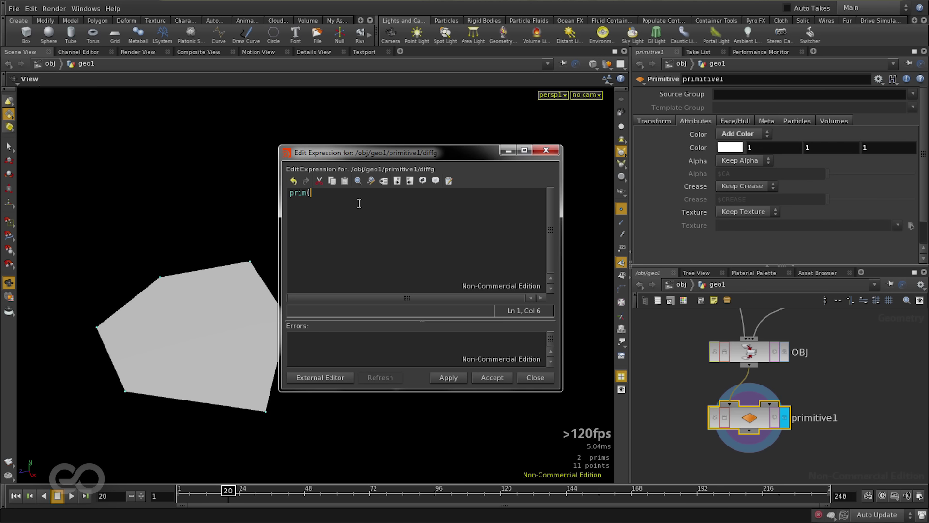
pyautogui.write('"../OBJ",')
# Consult the prim function's help, then turn the view edge-on to show the normals.
pyautogui.moveTo(413, 153); pyautogui.dragTo(630, 174)
pyautogui.click(362, 52)
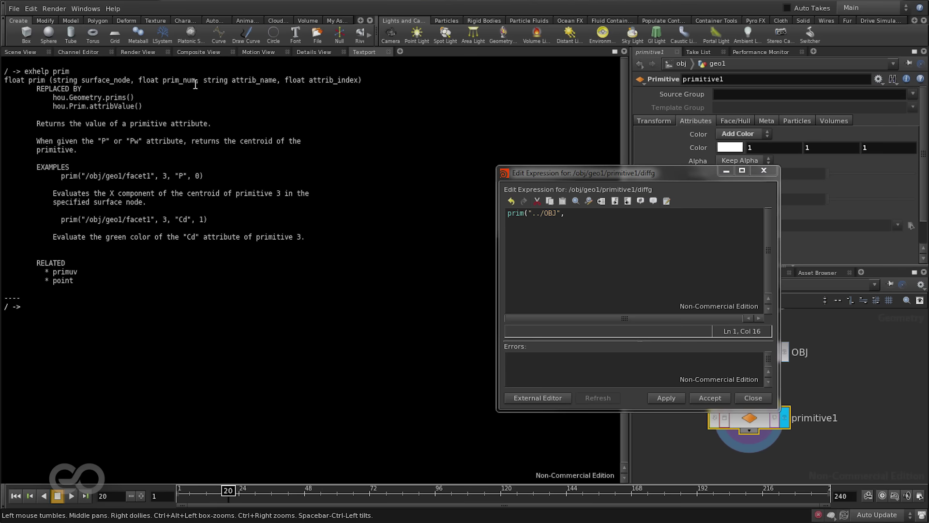
pyautogui.click(16, 52)
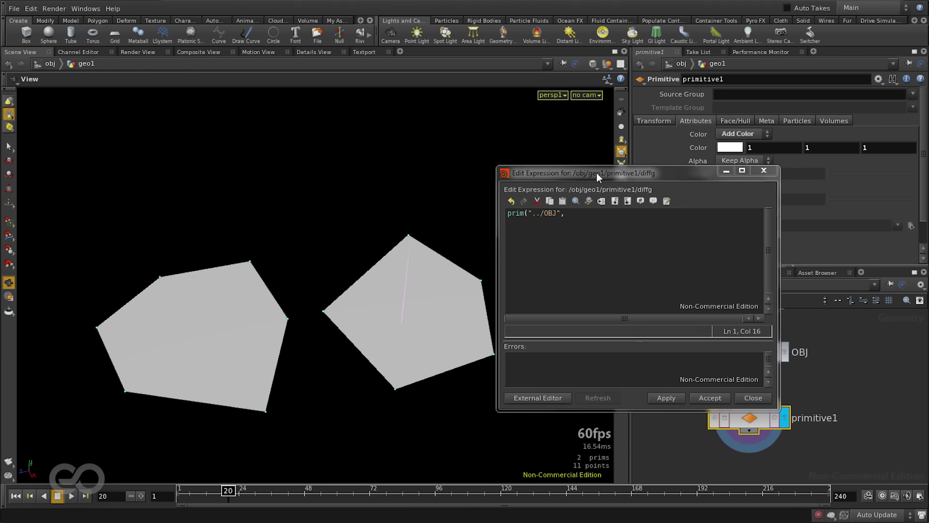
pyautogui.moveTo(590, 173); pyautogui.dragTo(225, 138)
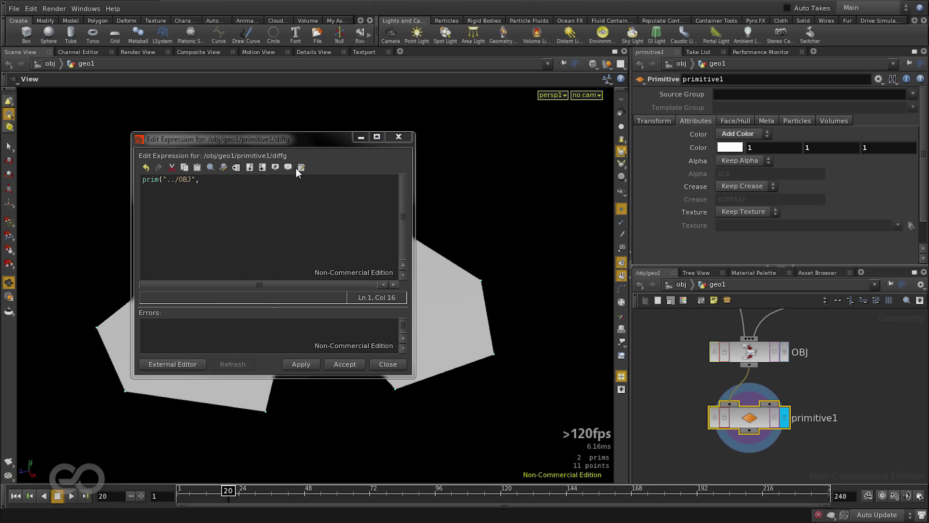
pyautogui.moveTo(283, 141); pyautogui.dragTo(669, 199)
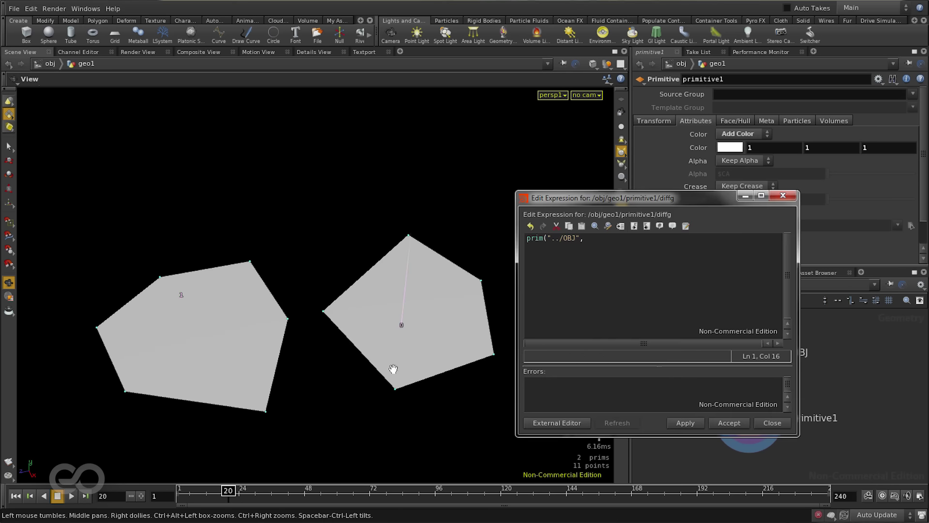
pyautogui.moveTo(187, 313); pyautogui.dragTo(293, 338)
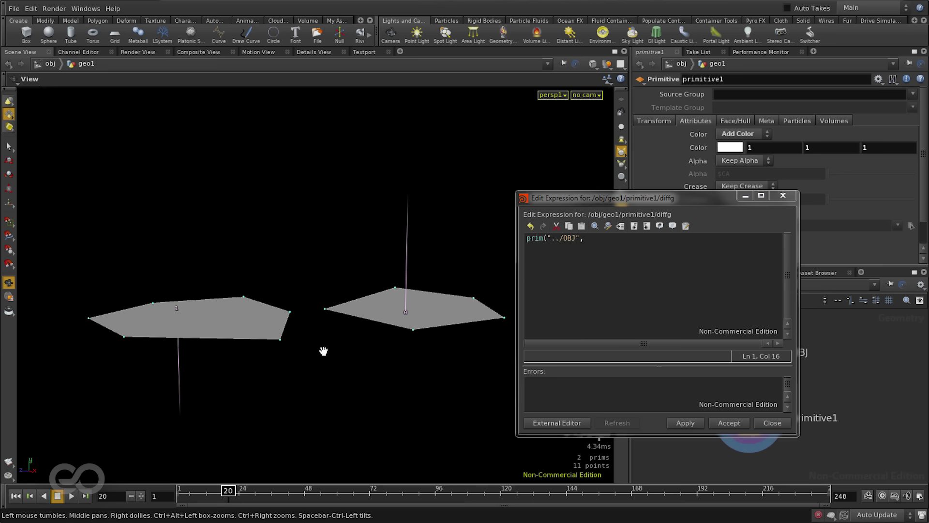
# Add $PR as the next argument and check the prim function's argument list.
pyautogui.click(638, 249)
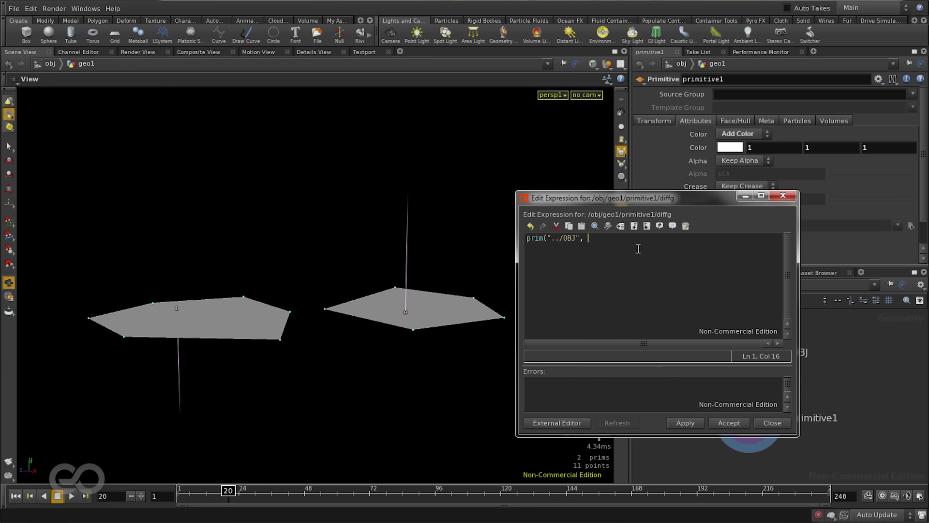
pyautogui.write('$PR')
pyautogui.write(',')
pyautogui.moveTo(632, 199); pyautogui.dragTo(577, 185)
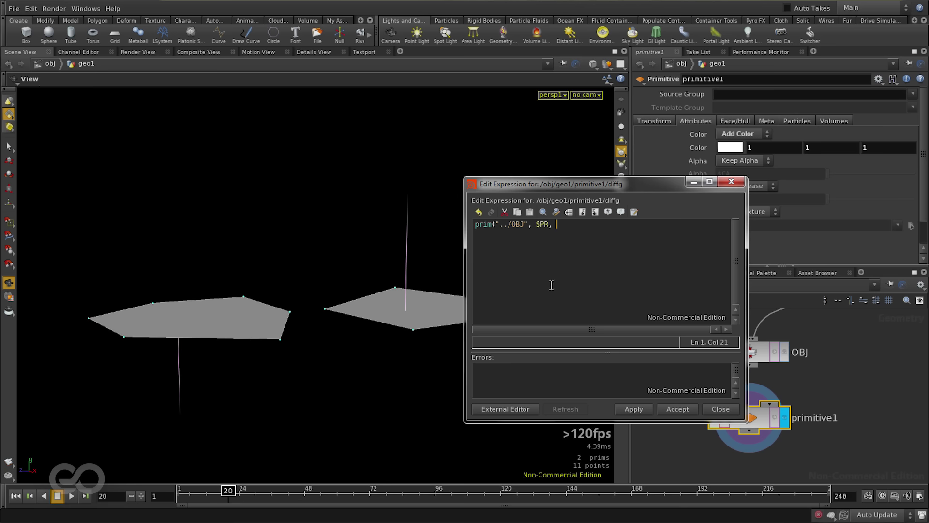
pyautogui.click(363, 52)
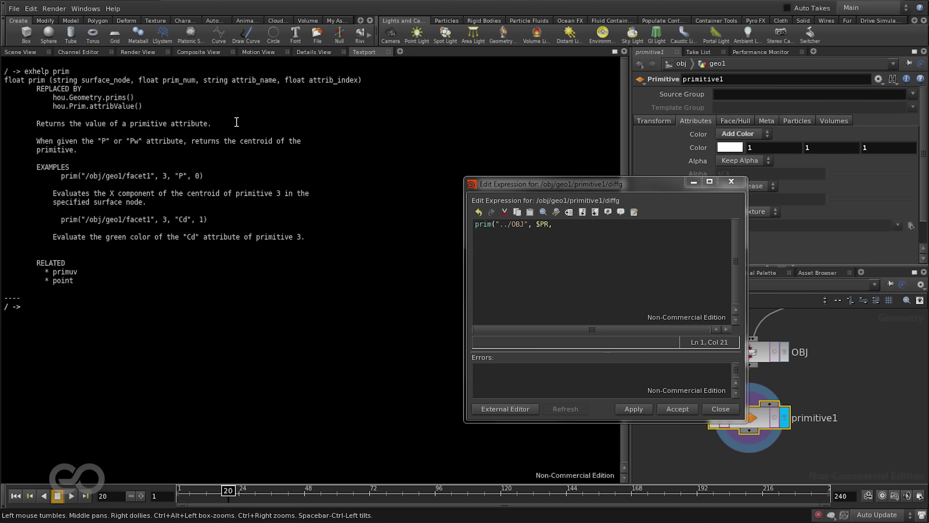
pyautogui.moveTo(203, 80); pyautogui.dragTo(277, 80)
pyautogui.click(23, 53)
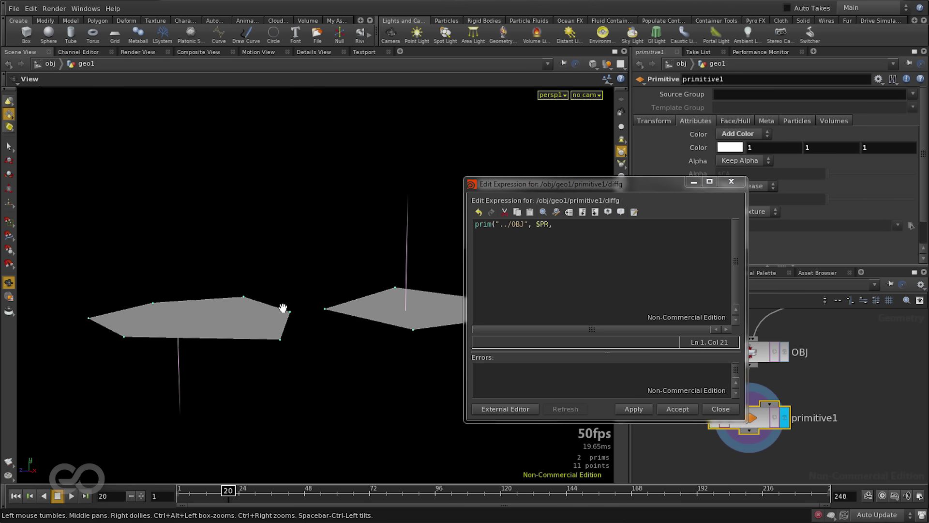
# Add "N" as the attribute name and check the attribute name and index argument types.
pyautogui.click(585, 232)
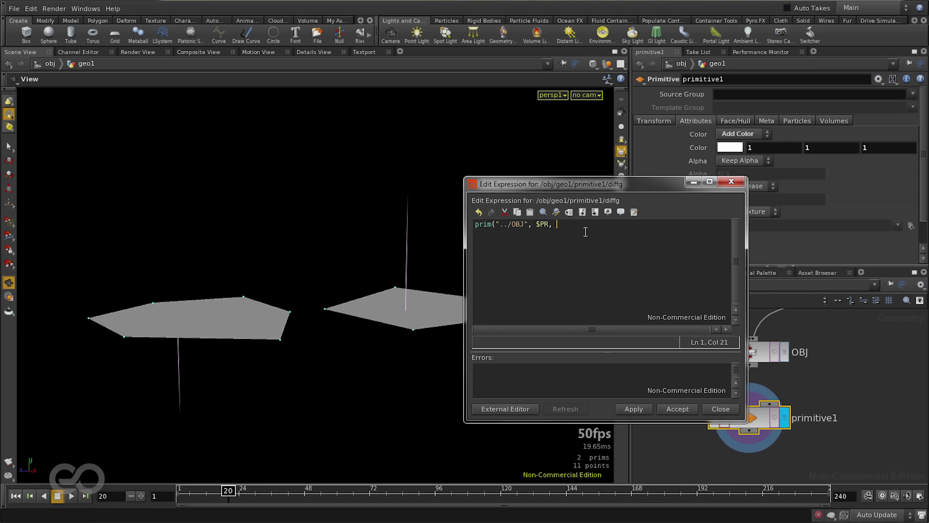
pyautogui.write('"N"')
pyautogui.click(363, 52)
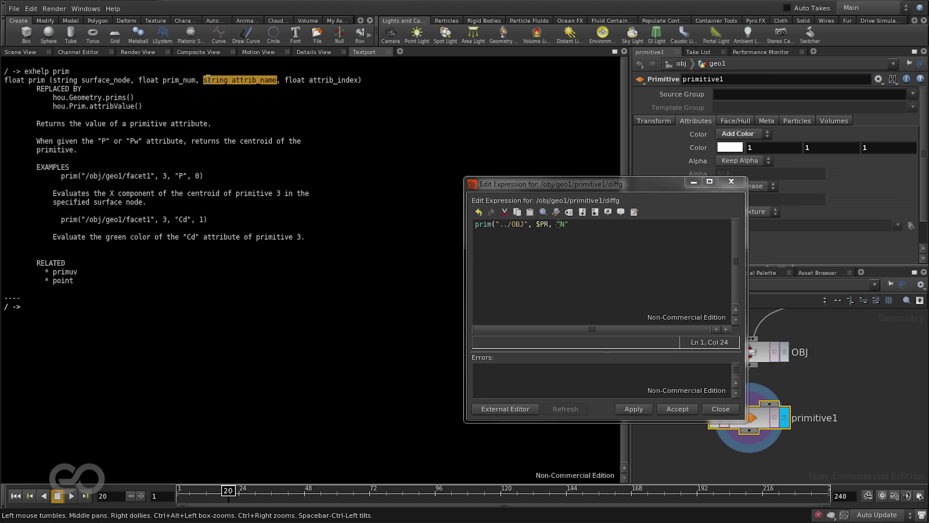
pyautogui.moveTo(204, 80); pyautogui.dragTo(229, 87)
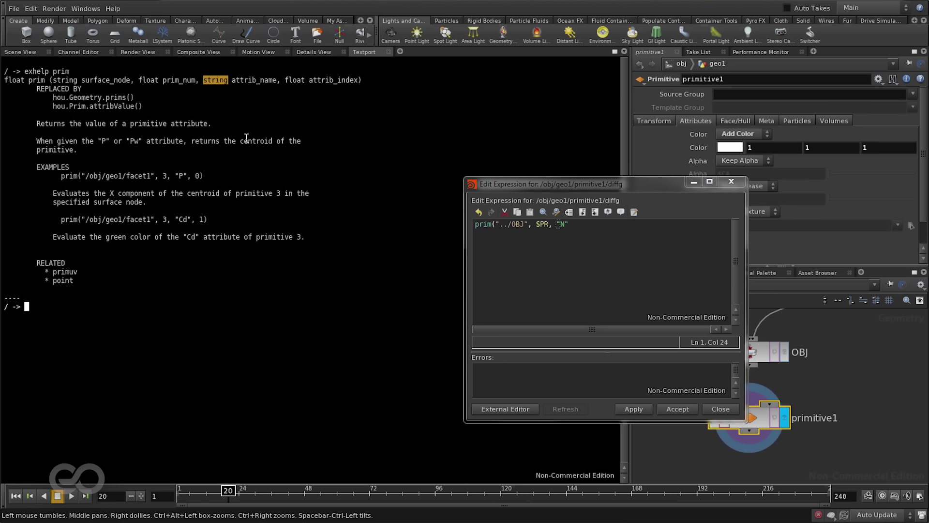
pyautogui.click(305, 121)
pyautogui.moveTo(286, 80); pyautogui.dragTo(311, 80)
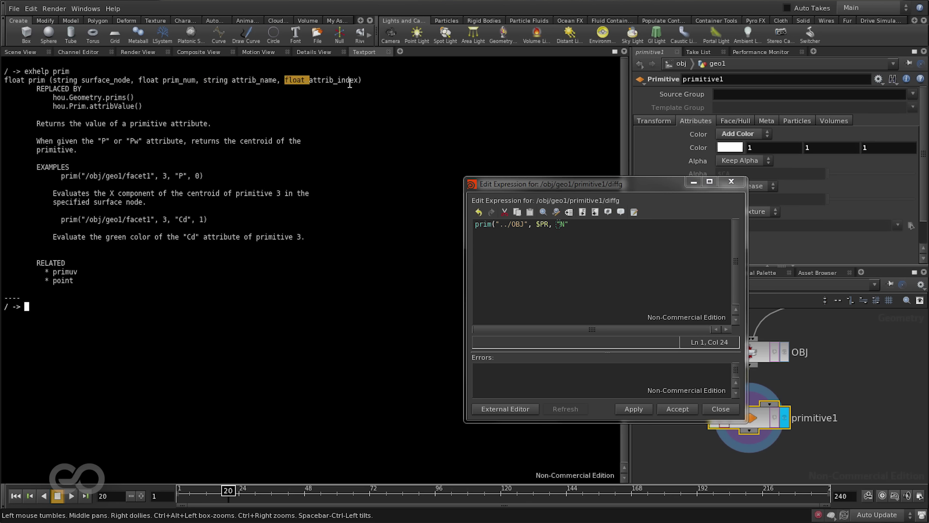
pyautogui.click(21, 52)
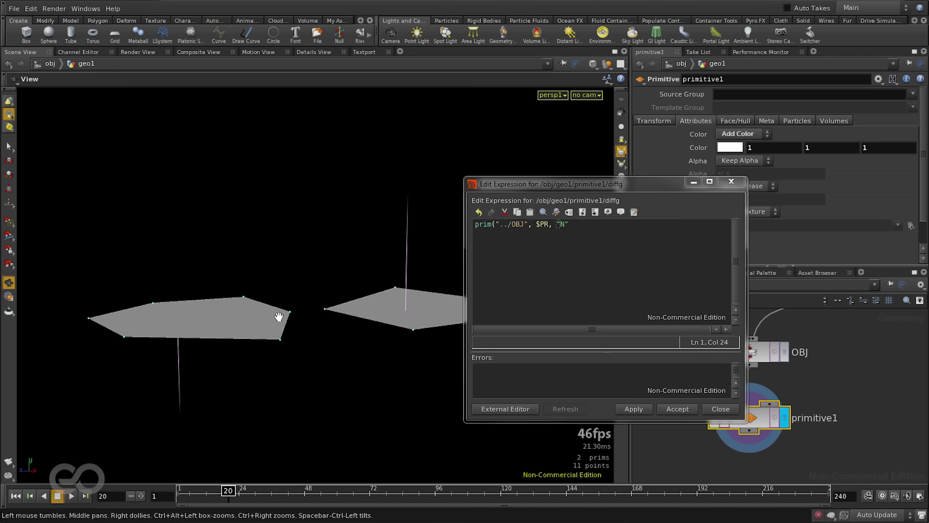
# Finish the expression as prim("../OBJ", $PR, "N", 1), accept it, and view the magenta polygon.
pyautogui.click(577, 226)
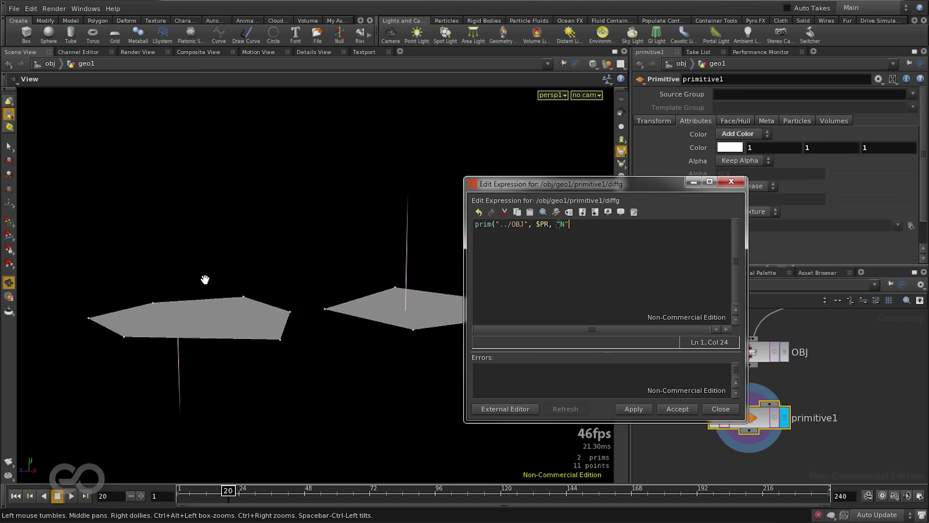
pyautogui.moveTo(209, 307); pyautogui.dragTo(178, 361)
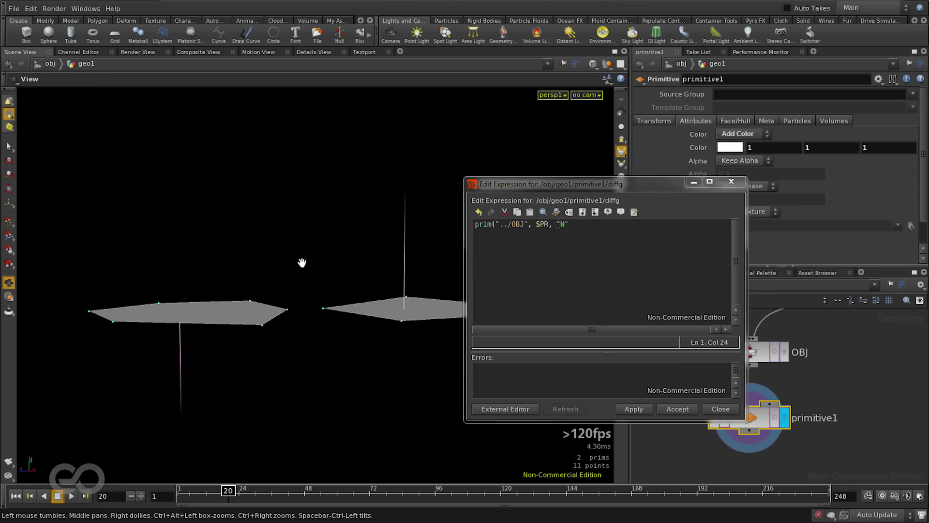
pyautogui.click(593, 229)
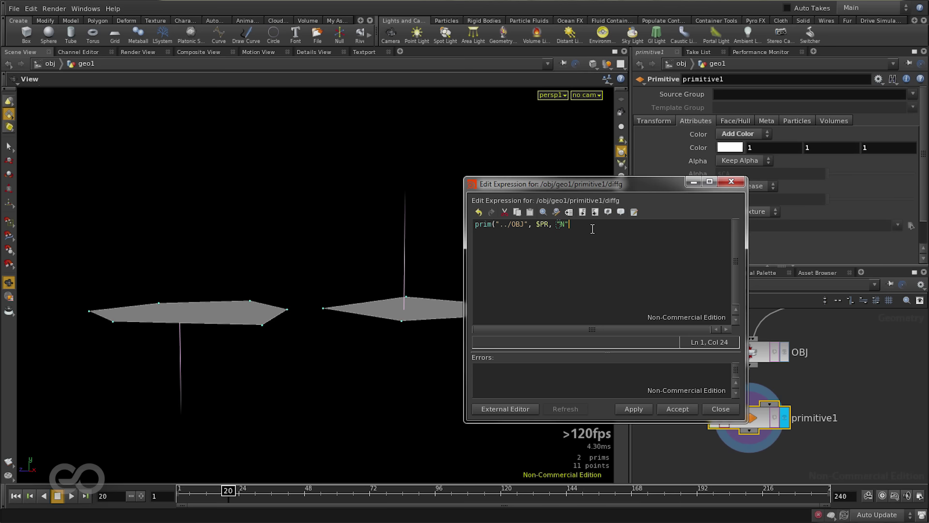
pyautogui.write(', 1)')
pyautogui.moveTo(587, 224); pyautogui.dragTo(474, 225)
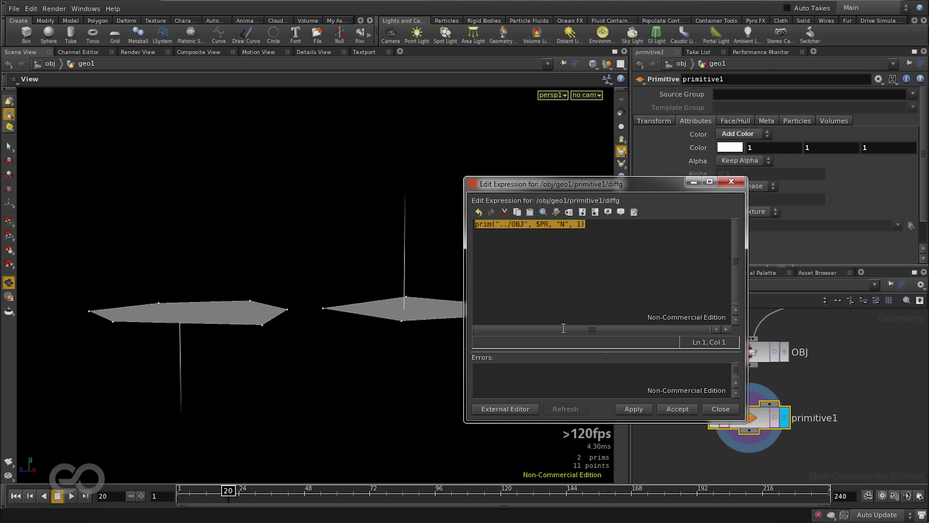
pyautogui.click(672, 408)
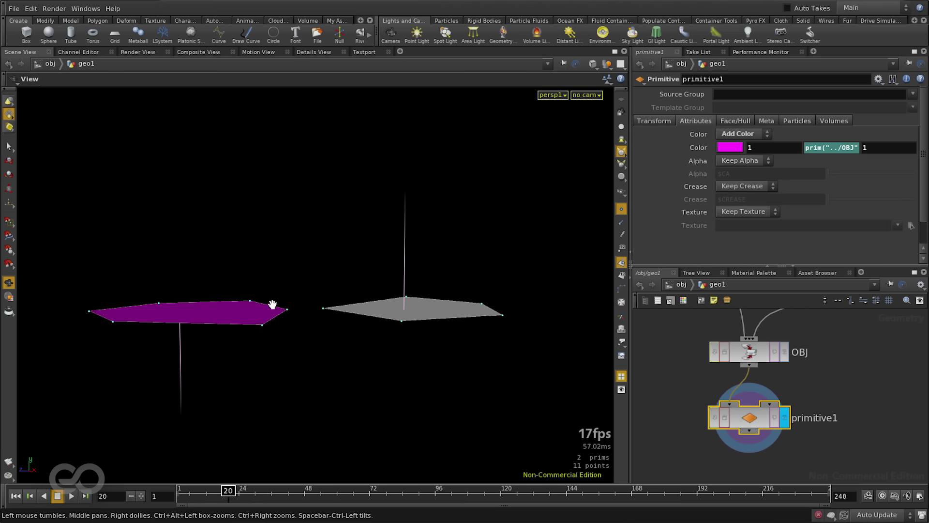
pyautogui.moveTo(271, 305); pyautogui.dragTo(340, 355)
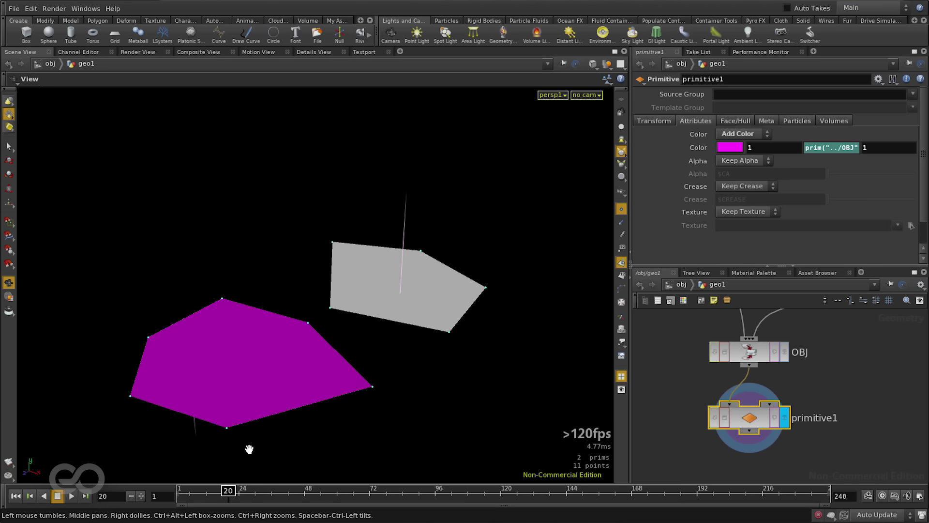
# Turn on Reverse for curve2 so its polygon faces up.
pyautogui.scroll(-3, 750, 435)
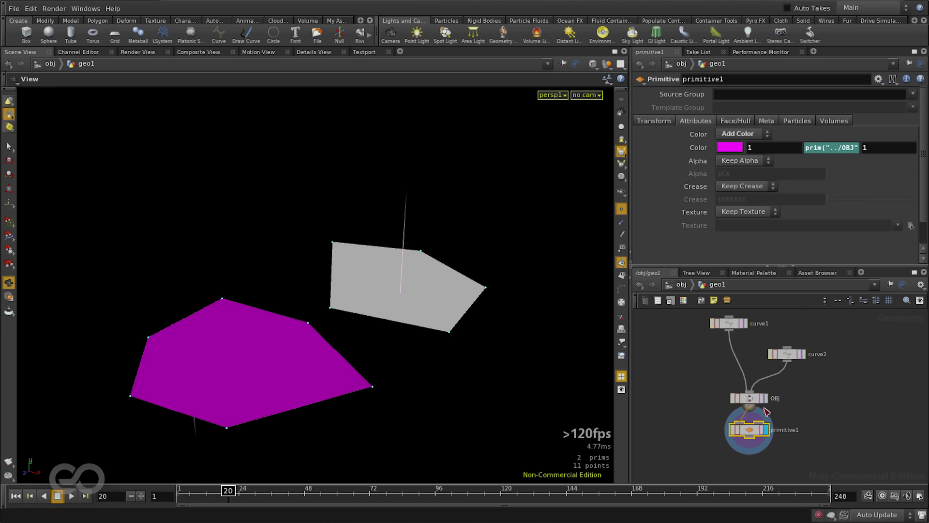
pyautogui.scroll(4, 783, 353)
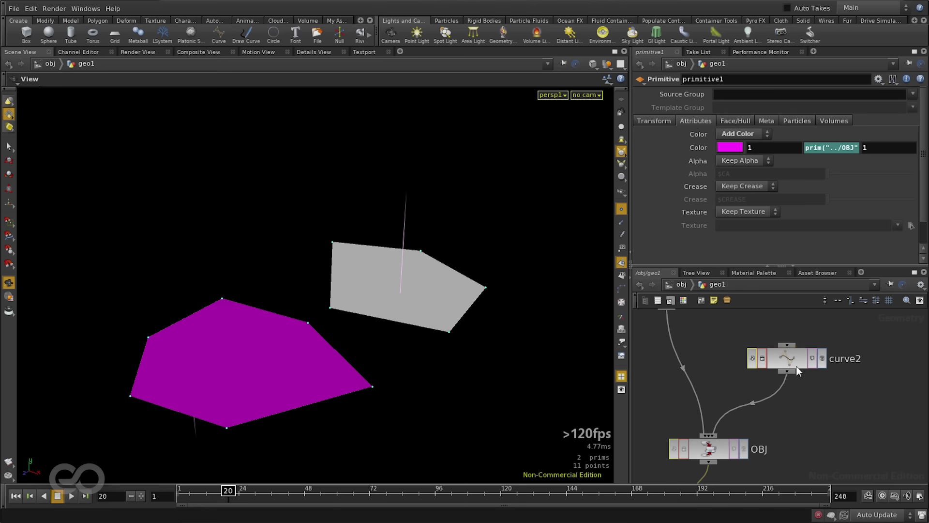
pyautogui.click(797, 366)
pyautogui.click(720, 156)
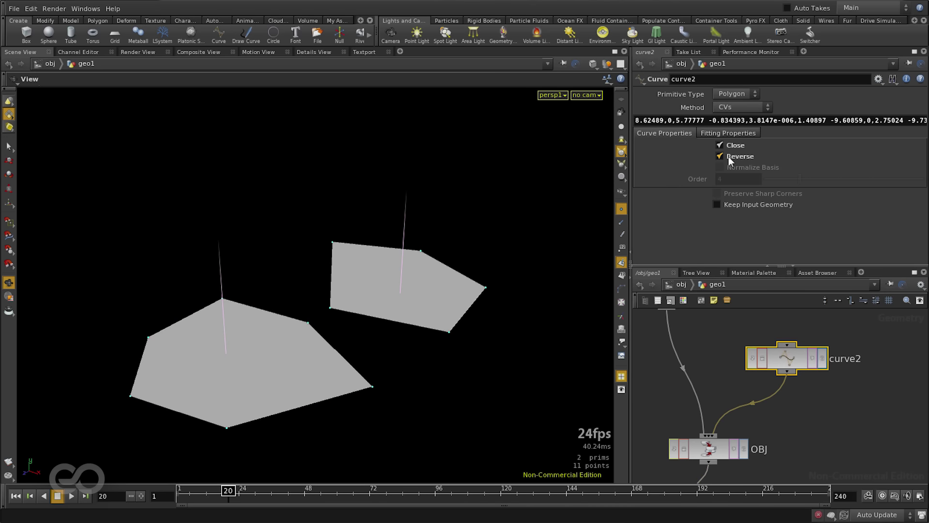
pyautogui.click(728, 156)
pyautogui.click(729, 156)
# Toggle curve1's Reverse on and off, comparing both polygons edge-on.
pyautogui.moveTo(675, 298); pyautogui.dragTo(719, 342, button='middle')
pyautogui.click(719, 343)
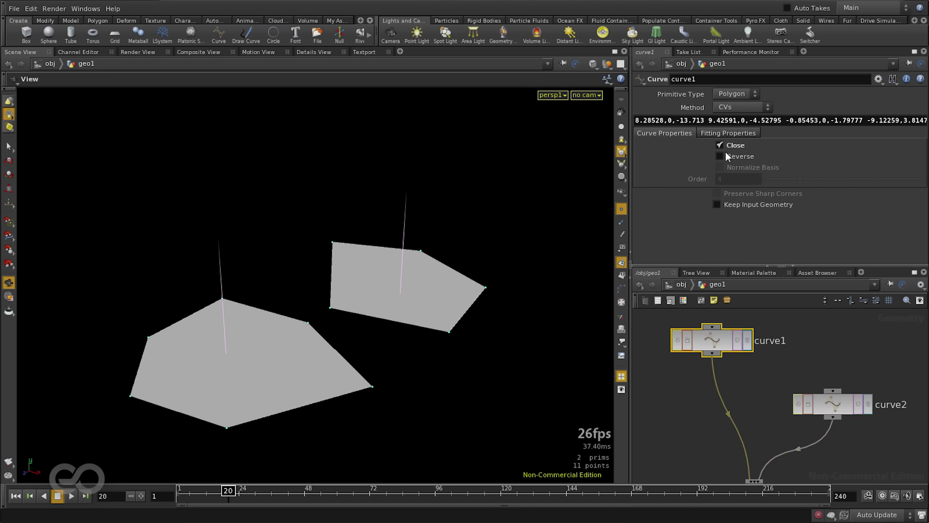
pyautogui.click(728, 154)
pyautogui.click(728, 154)
pyautogui.click(728, 154)
pyautogui.click(728, 154)
pyautogui.moveTo(426, 339); pyautogui.dragTo(365, 310)
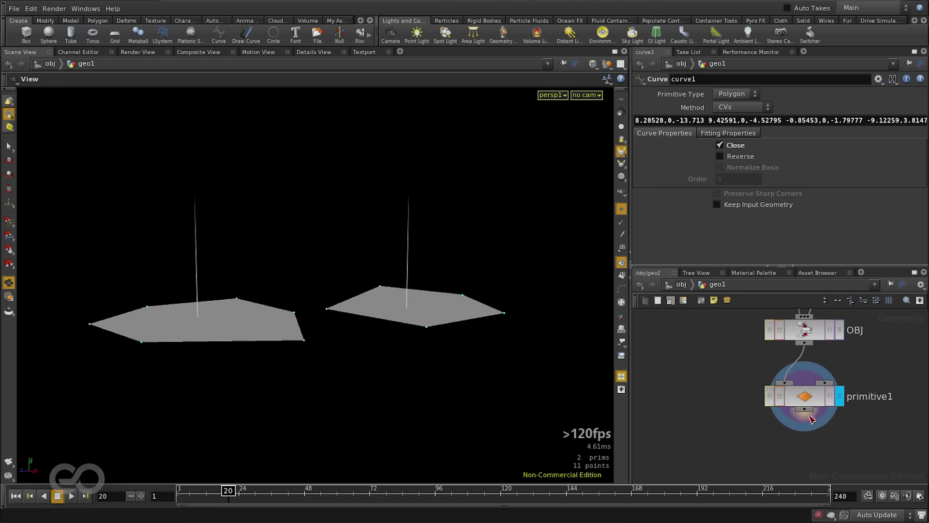
# Reverse curve1 so its polygon faces down, then view primitive1's attributes in the spreadsheet.
pyautogui.click(829, 404)
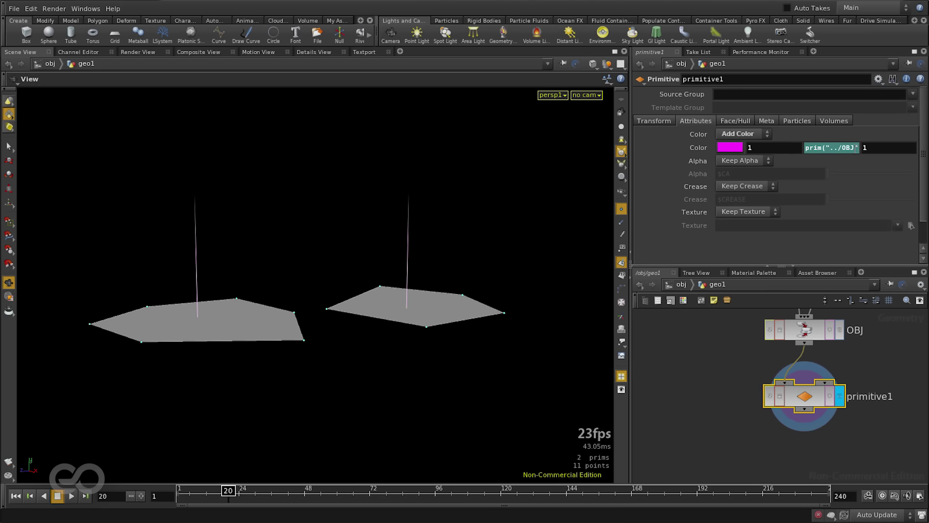
pyautogui.click(726, 412)
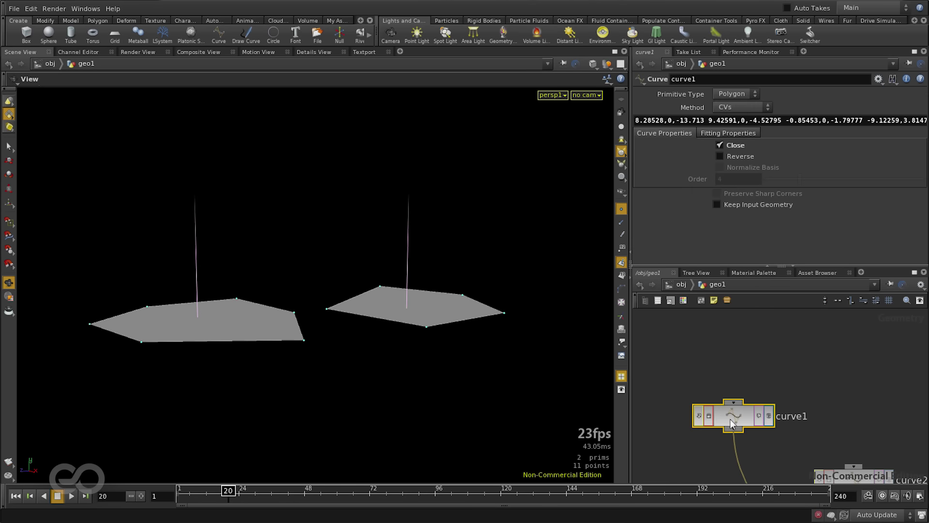
pyautogui.click(738, 160)
pyautogui.press('h')
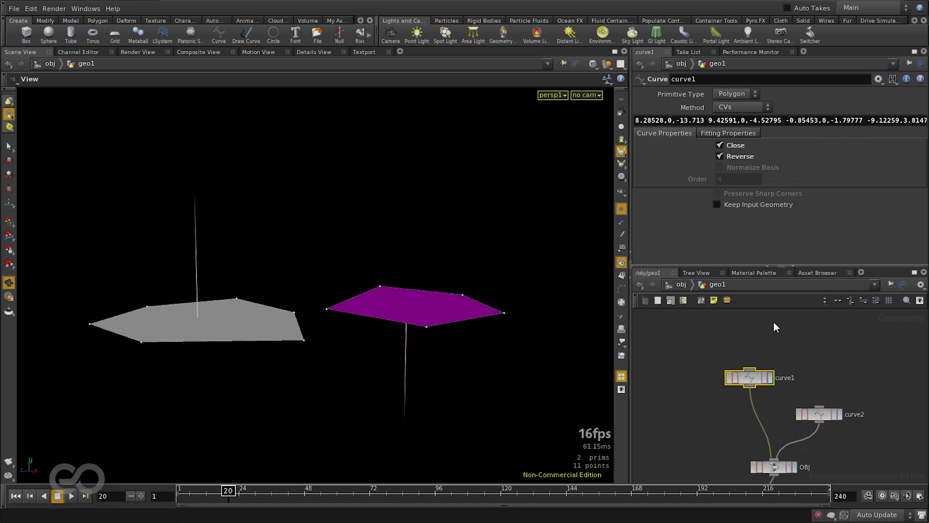
pyautogui.moveTo(390, 323); pyautogui.dragTo(384, 266)
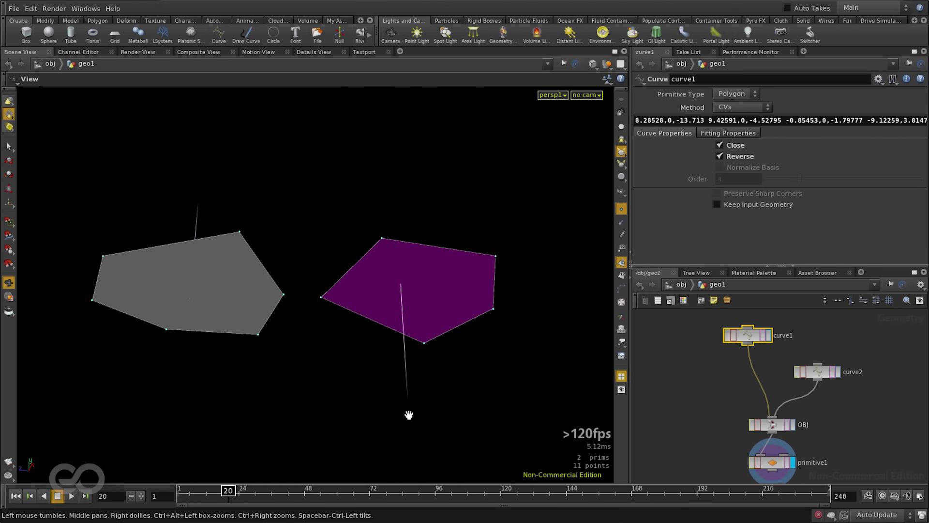
pyautogui.click(772, 463)
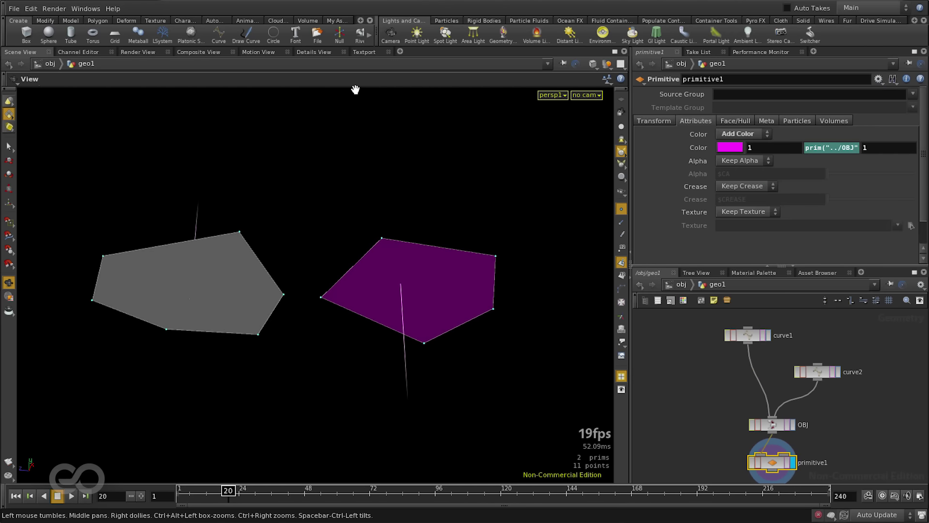
pyautogui.click(314, 52)
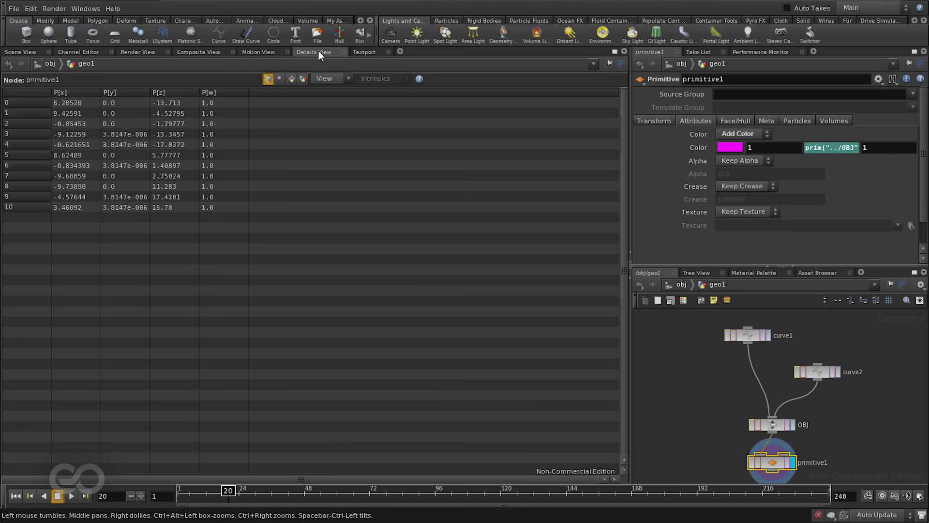
pyautogui.click(290, 78)
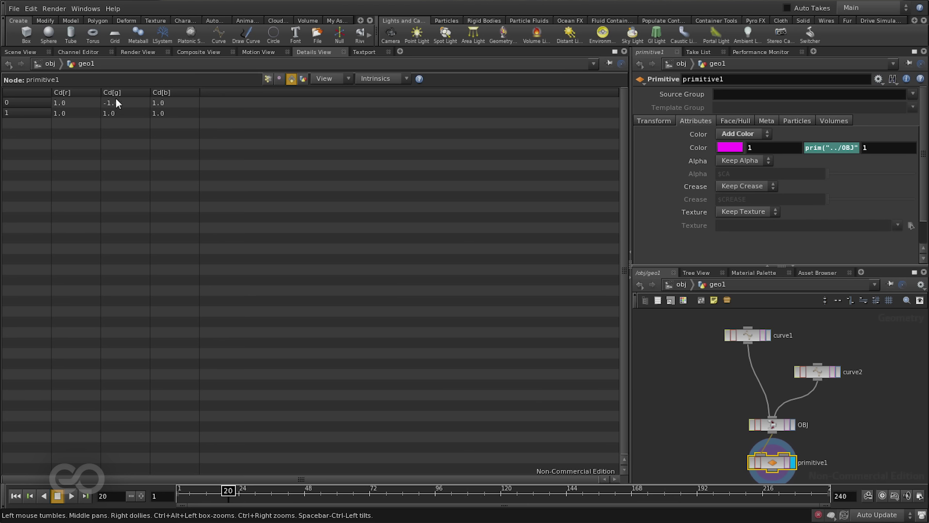
pyautogui.click(27, 50)
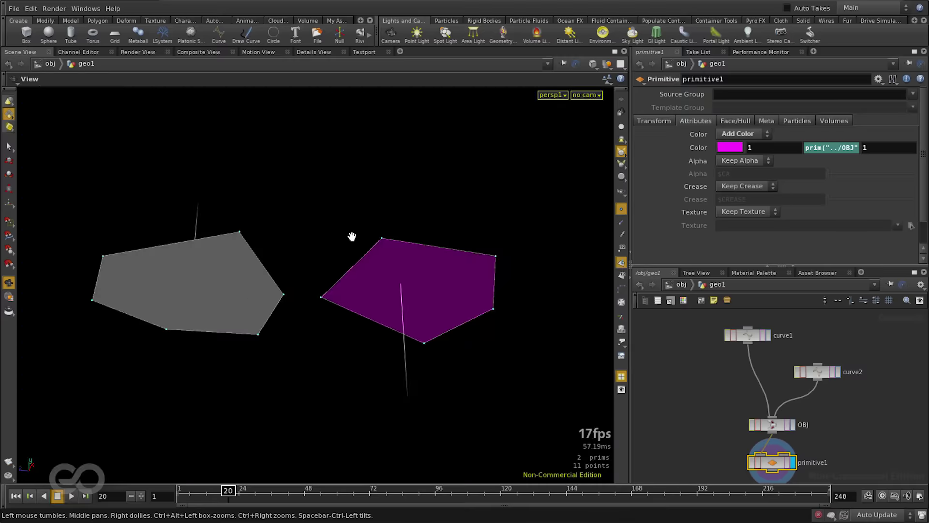
pyautogui.moveTo(353, 234); pyautogui.dragTo(305, 210)
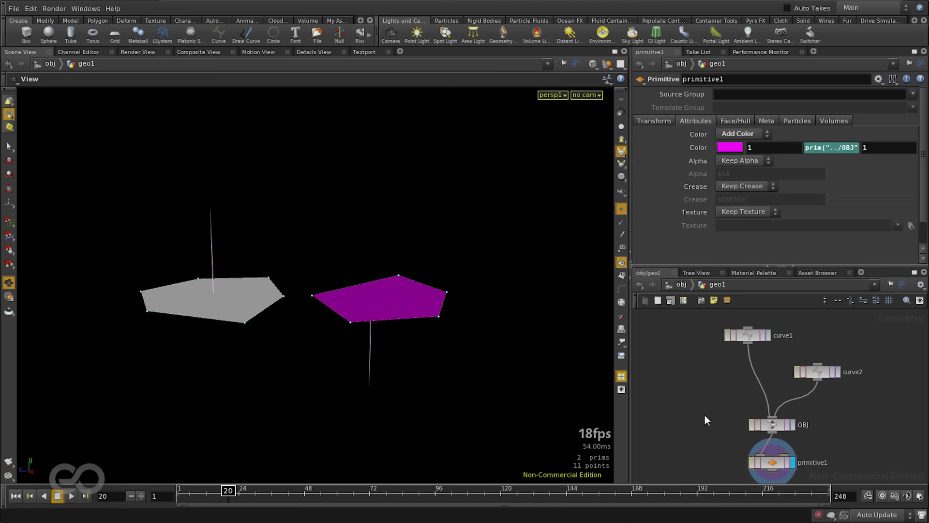
pyautogui.click(821, 143)
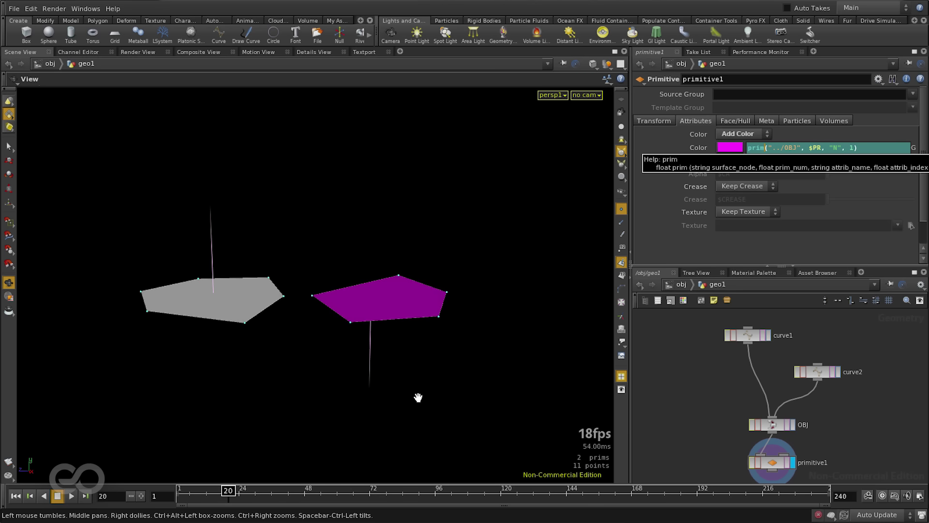
pyautogui.click(691, 392)
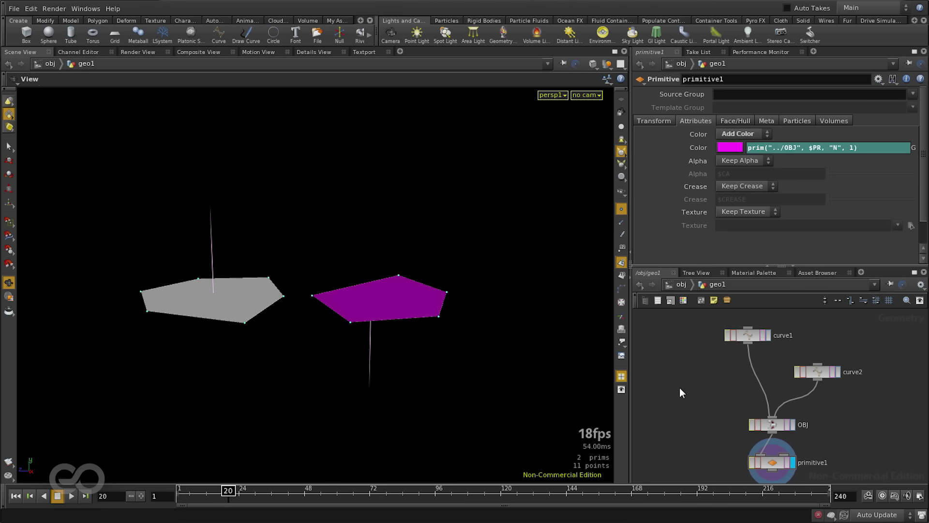
pyautogui.press('Tab')
pyautogui.write('Tra')
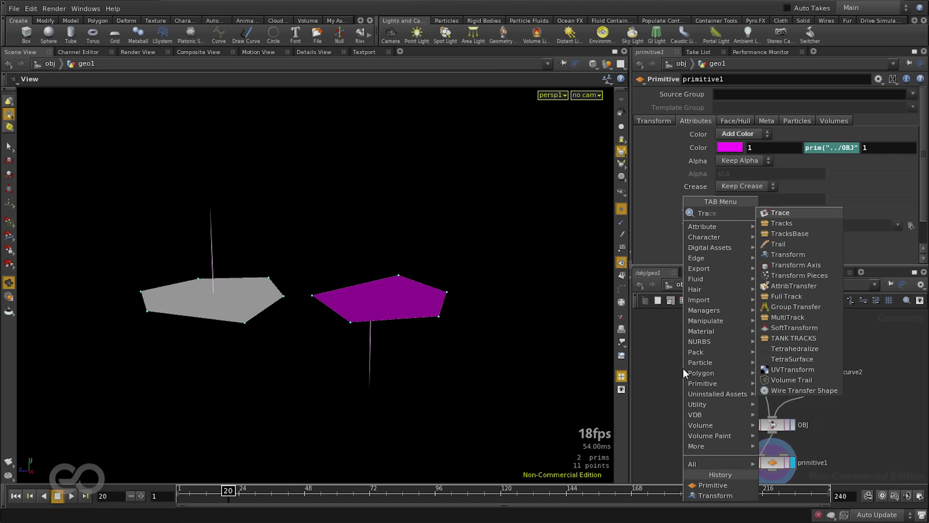
pyautogui.click(788, 254)
pyautogui.click(751, 377)
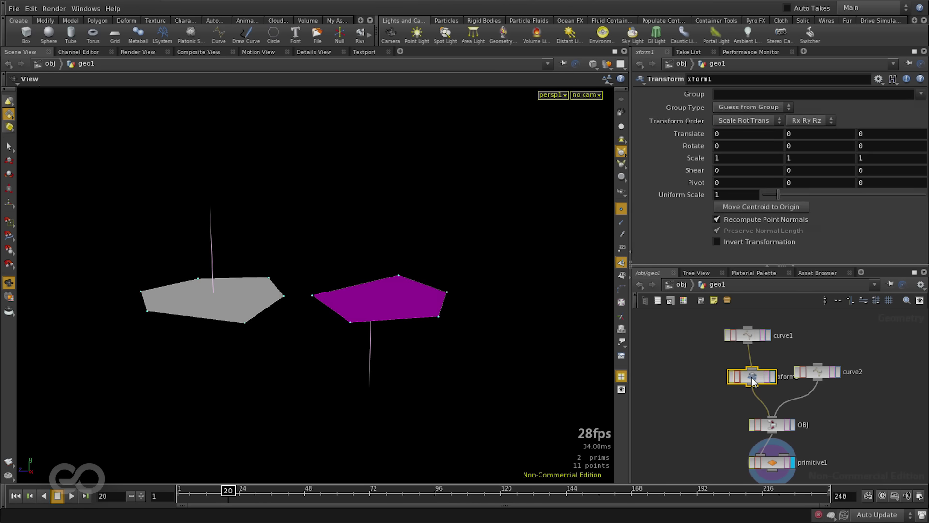
pyautogui.press('Return')
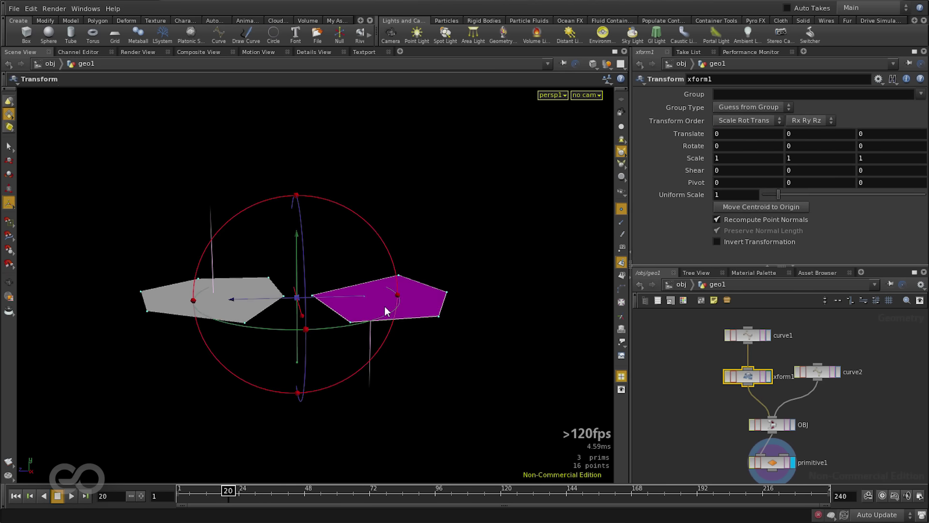
pyautogui.moveTo(380, 314); pyautogui.dragTo(299, 304)
pyautogui.press('Return')
pyautogui.moveTo(373, 227); pyautogui.dragTo(314, 412)
pyautogui.moveTo(232, 290); pyautogui.dragTo(266, 290)
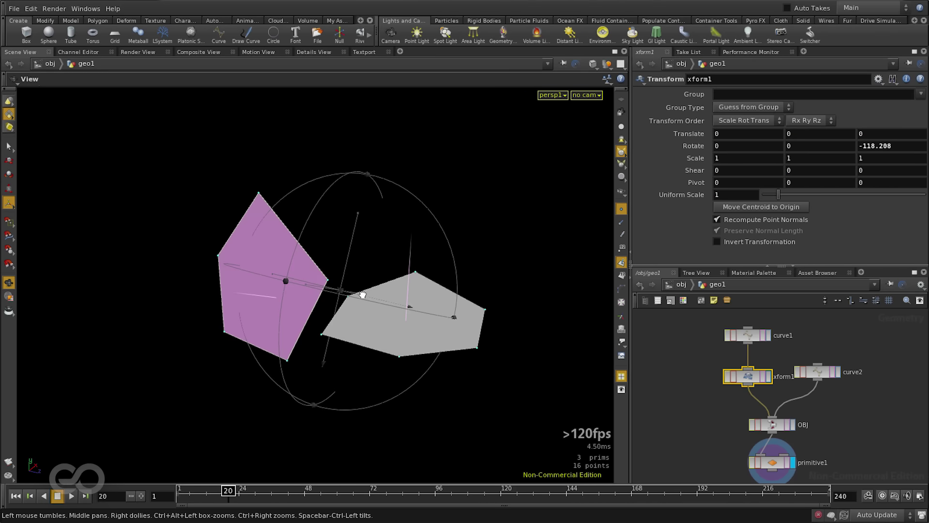
pyautogui.press('Escape')
pyautogui.moveTo(211, 322); pyautogui.dragTo(405, 297)
pyautogui.press('Return')
pyautogui.moveTo(389, 210); pyautogui.dragTo(368, 364)
pyautogui.press('Escape')
pyautogui.press('Return')
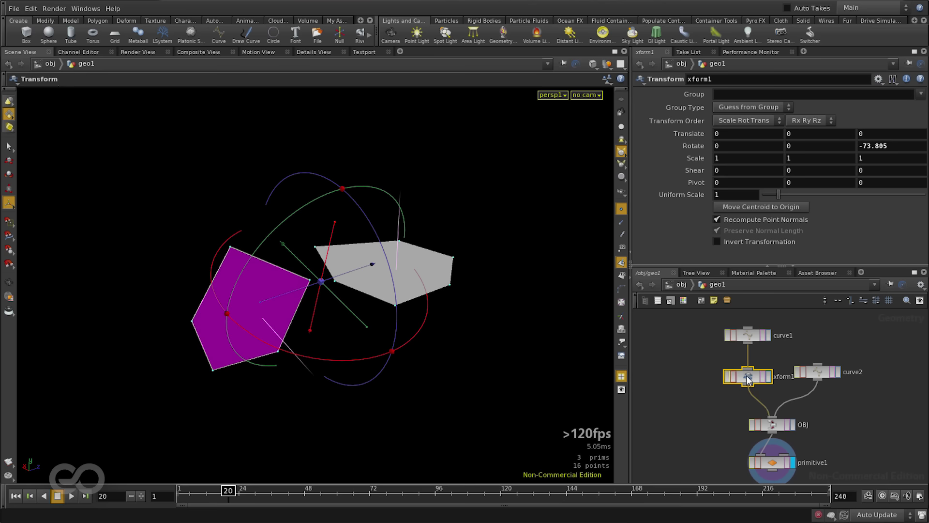
pyautogui.press('Delete')
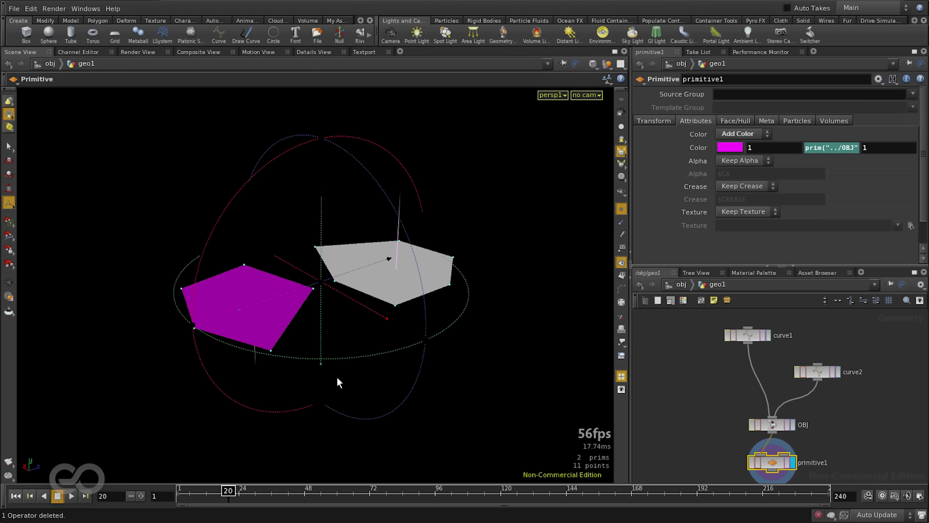
pyautogui.press('Escape')
# Expand primitive1's Color expression and show the prim function help in the Textport.
pyautogui.scroll(-2, 774, 417)
pyautogui.scroll(3, 770, 442)
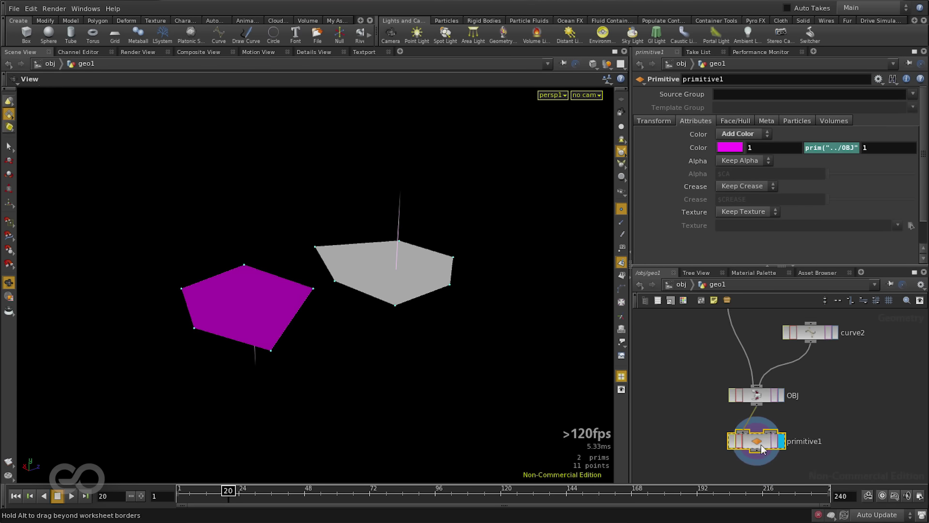
pyautogui.click(833, 151)
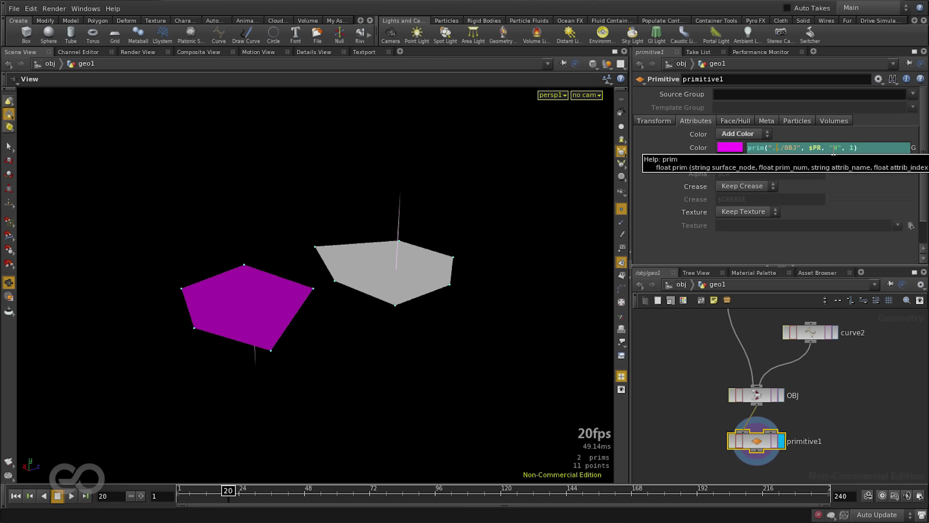
pyautogui.click(377, 53)
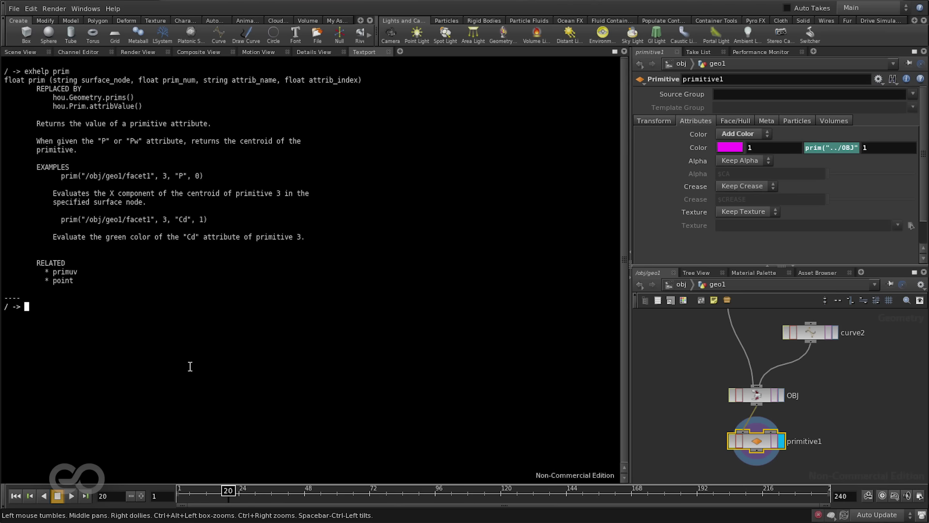
# Run exhelp if and highlight its expression, true_value and false_value arguments and $F<12 example.
pyautogui.write('exhelp if')
pyautogui.press('Return')
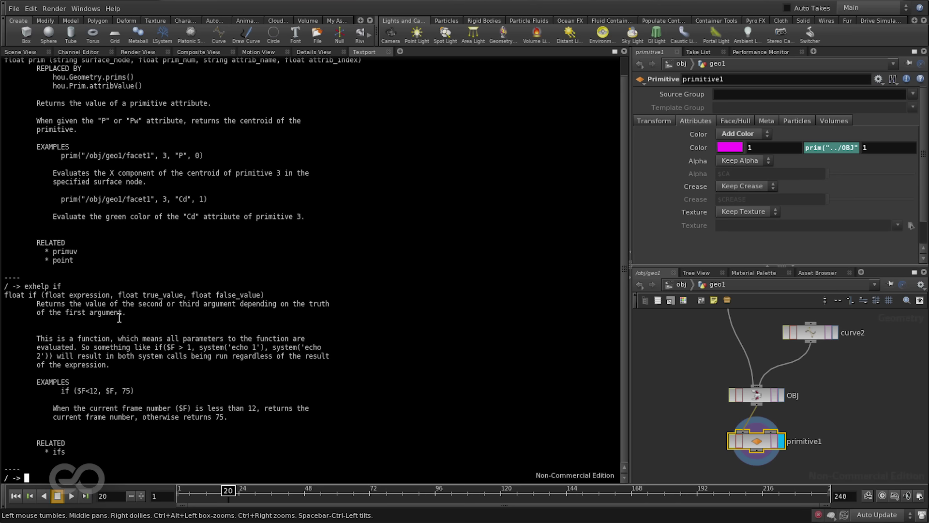
pyautogui.moveTo(45, 295); pyautogui.dragTo(112, 294)
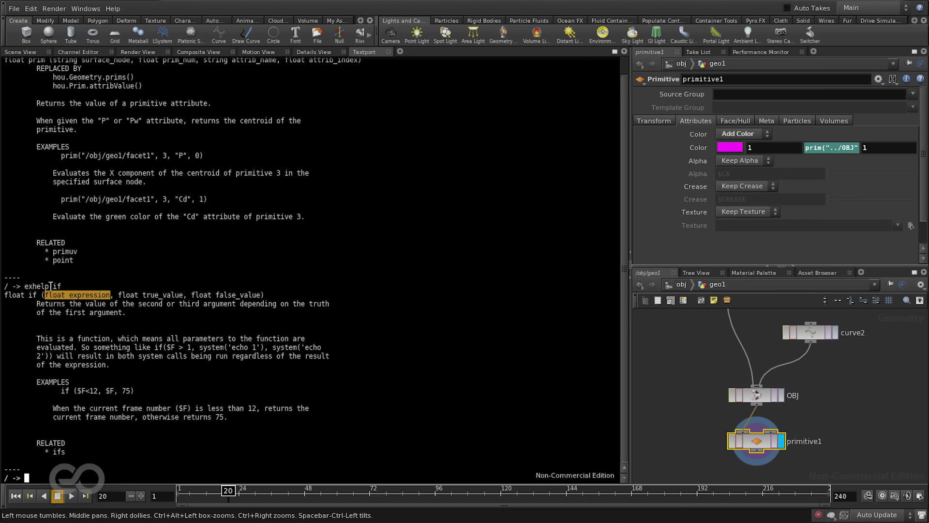
pyautogui.moveTo(119, 295); pyautogui.dragTo(184, 295)
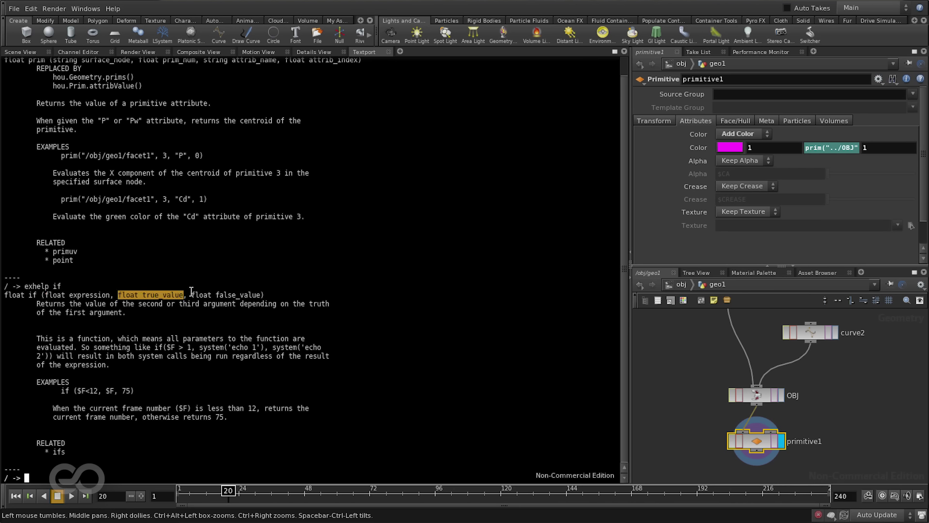
pyautogui.moveTo(192, 295); pyautogui.dragTo(264, 296)
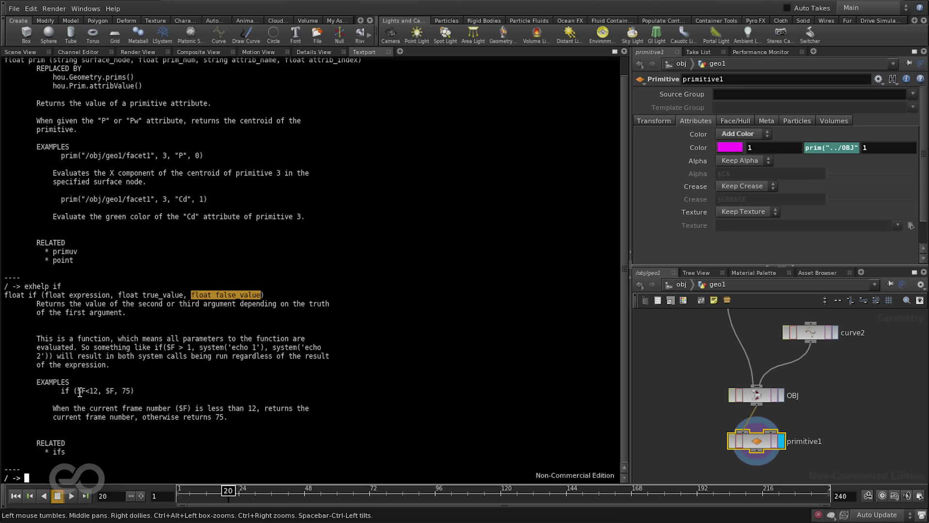
pyautogui.moveTo(77, 390); pyautogui.dragTo(95, 391)
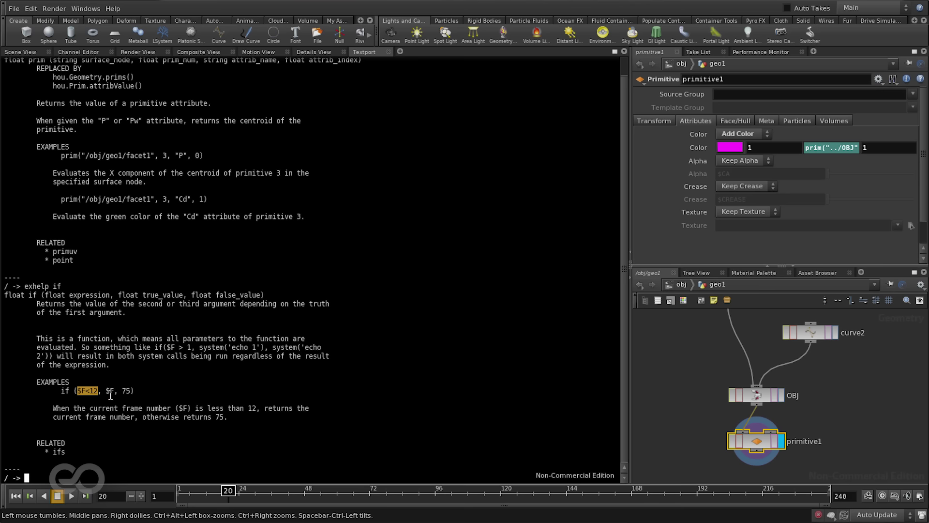
pyautogui.click(125, 391)
# Open the Color expression in the editor and add an if()a~b, t, f template line.
pyautogui.click(22, 52)
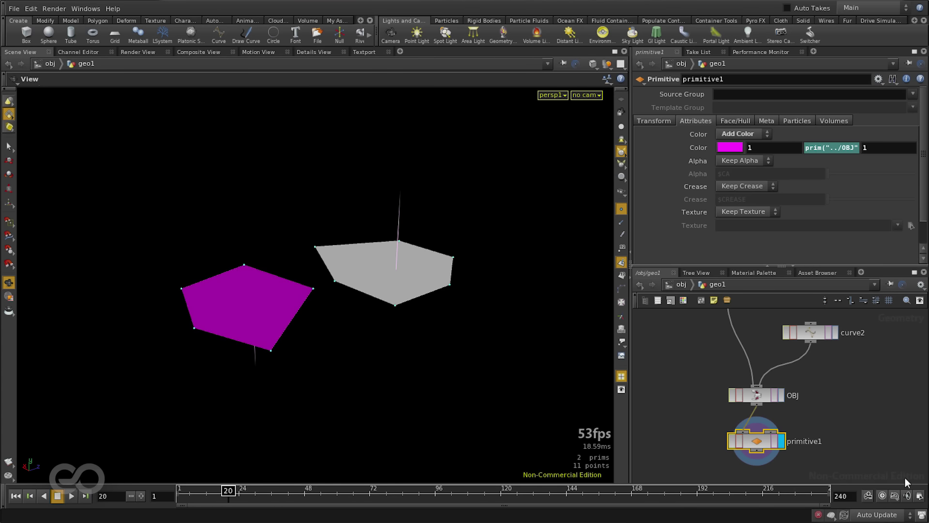
pyautogui.click(833, 151)
pyautogui.moveTo(828, 148)
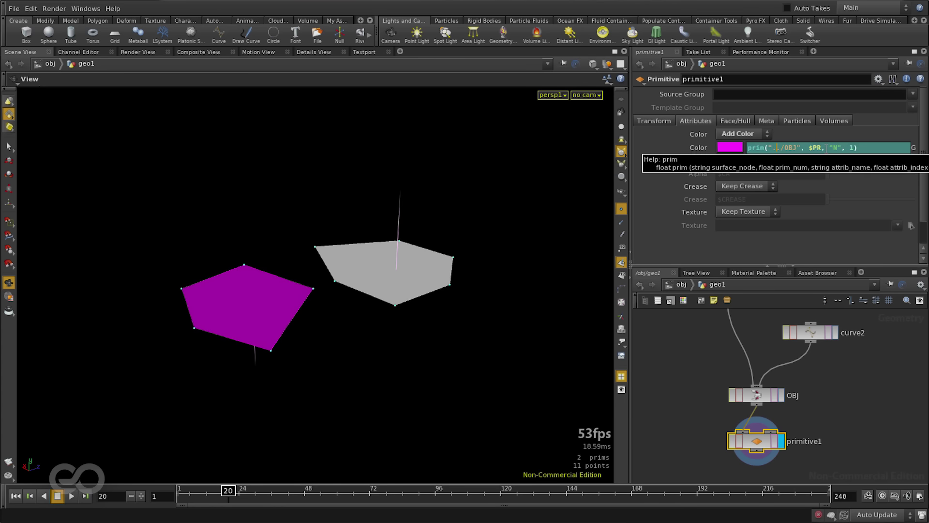
pyautogui.hotkey('alt', 'e')
pyautogui.click(639, 270)
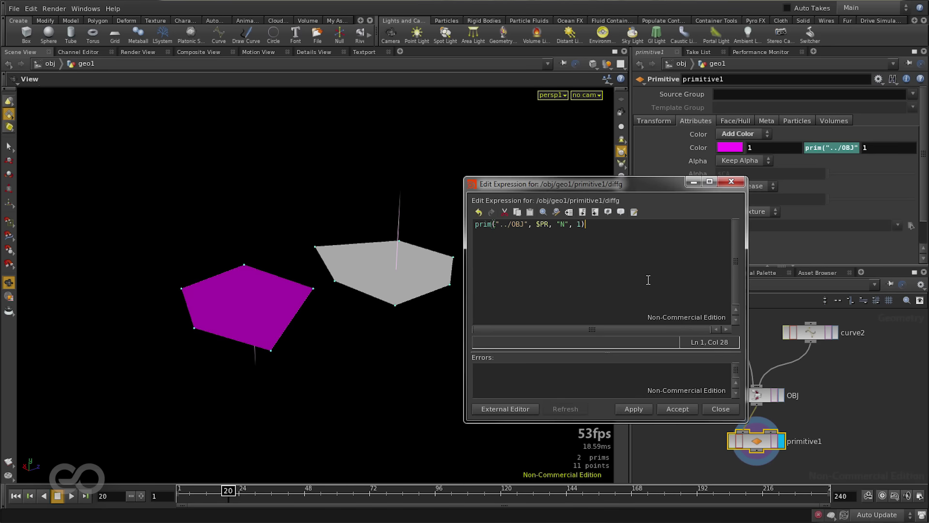
pyautogui.press('Return')
pyautogui.press('Return')
pyautogui.write('if')
pyautogui.write('()')
pyautogui.write('a~')
pyautogui.write('b, ')
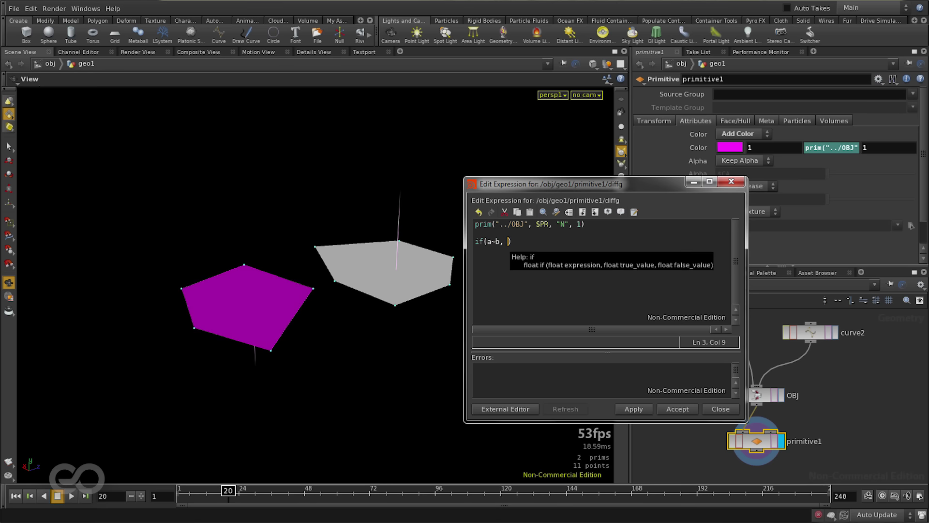
pyautogui.write('t, f')
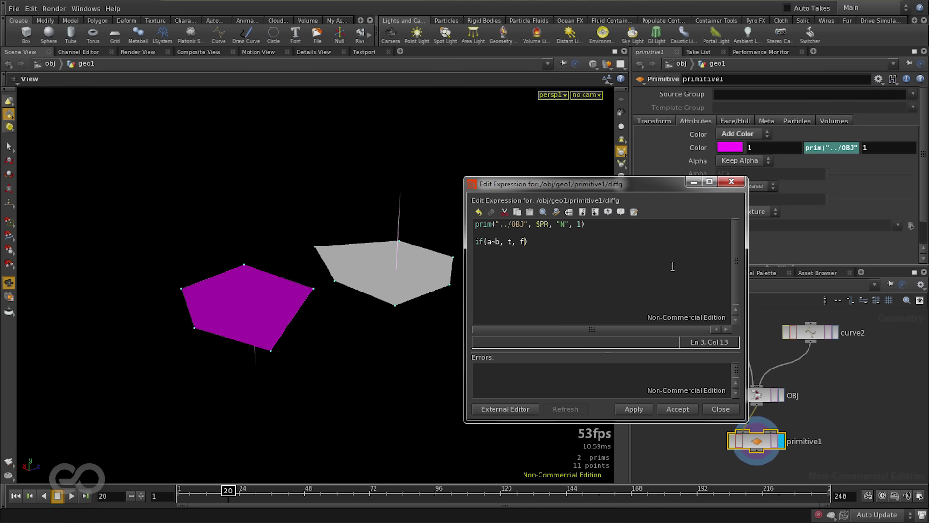
# Append <= to the prim() lookup and move it into the if condition.
pyautogui.click(570, 231)
pyautogui.write('<=0')
pyautogui.moveTo(613, 228); pyautogui.dragTo(457, 212)
pyautogui.hotkey('ctrl', 'c')
pyautogui.press('BackSpace')
pyautogui.moveTo(488, 242); pyautogui.dragTo(499, 241)
pyautogui.hotkey('ctrl', 'v')
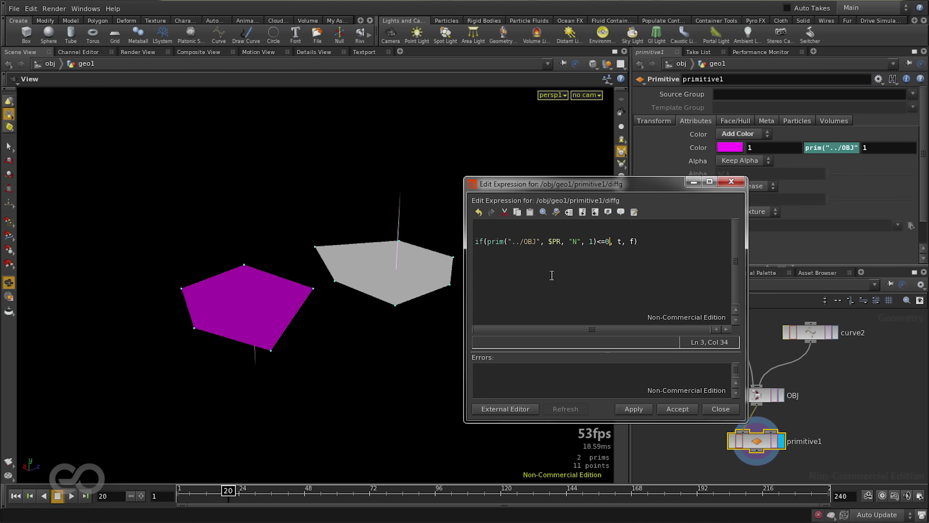
# Set the true value to 1 and false value to 0, then accept the expression.
pyautogui.doubleClick(619, 242)
pyautogui.write('1')
pyautogui.doubleClick(633, 242)
pyautogui.write('0')
pyautogui.click(677, 409)
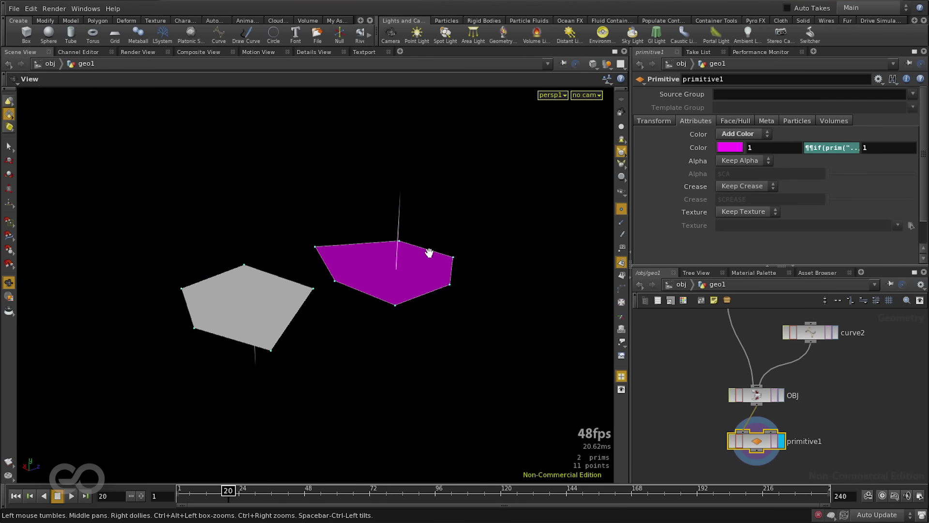
# Confirm the colour expression edit and deselect primitive1.
pyautogui.moveTo(151, 276); pyautogui.dragTo(249, 276)
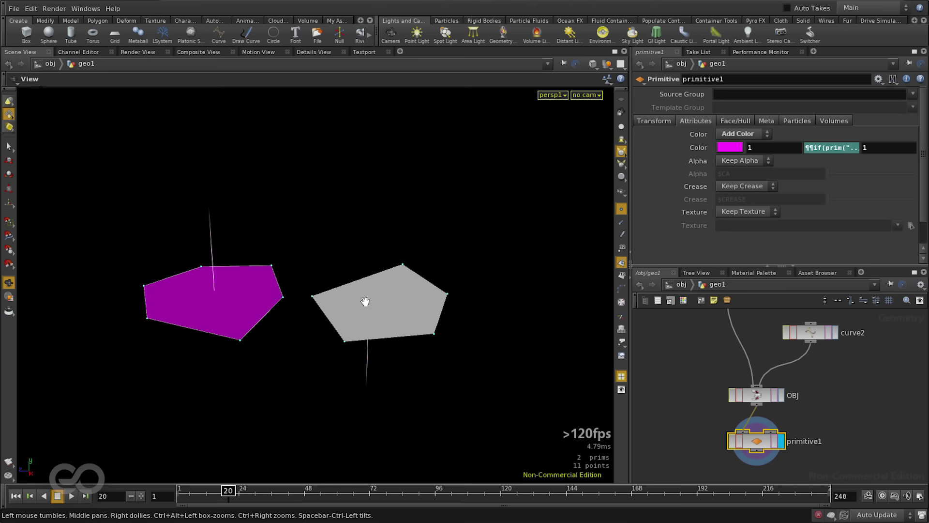
pyautogui.click(818, 145)
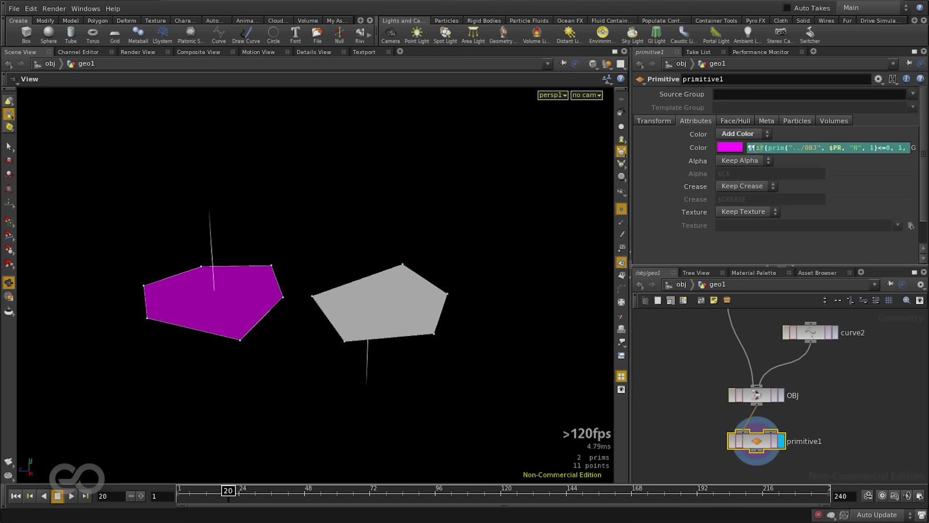
pyautogui.click(757, 146)
pyautogui.press('Return')
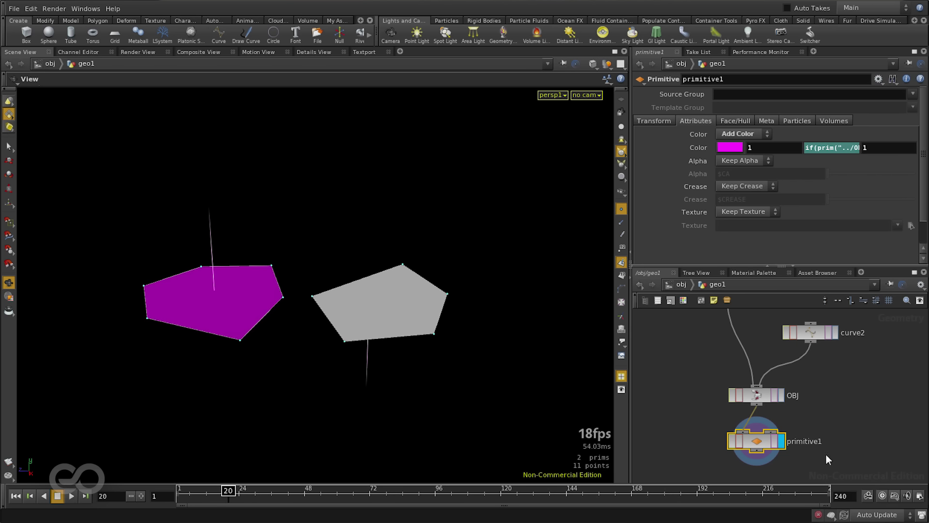
pyautogui.click(846, 421)
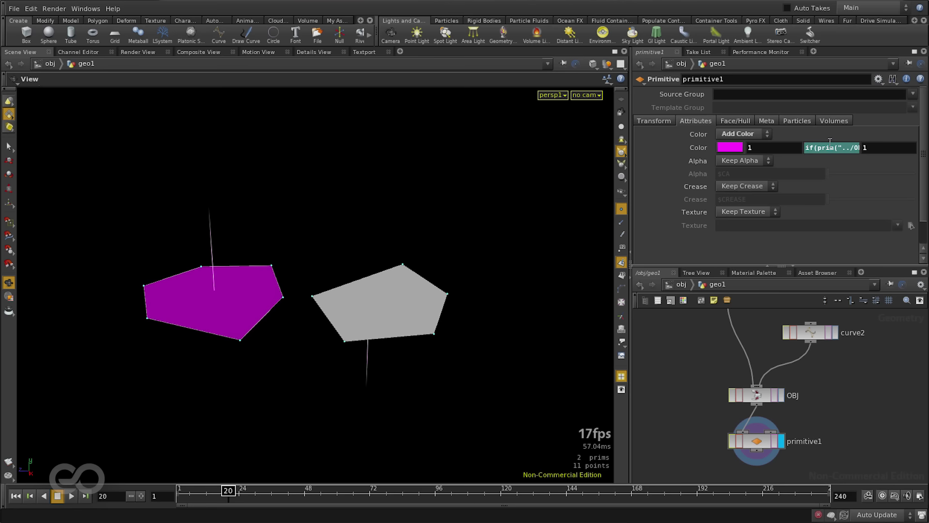
# Add a Group node, group1, fed by OBJ's output.
pyautogui.moveTo(271, 300); pyautogui.dragTo(276, 332)
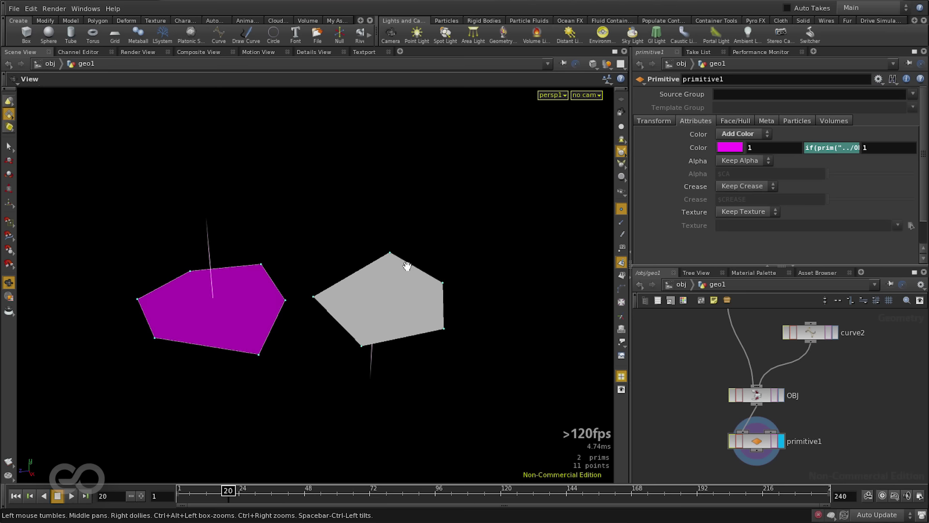
pyautogui.moveTo(776, 461); pyautogui.dragTo(809, 428, button='middle')
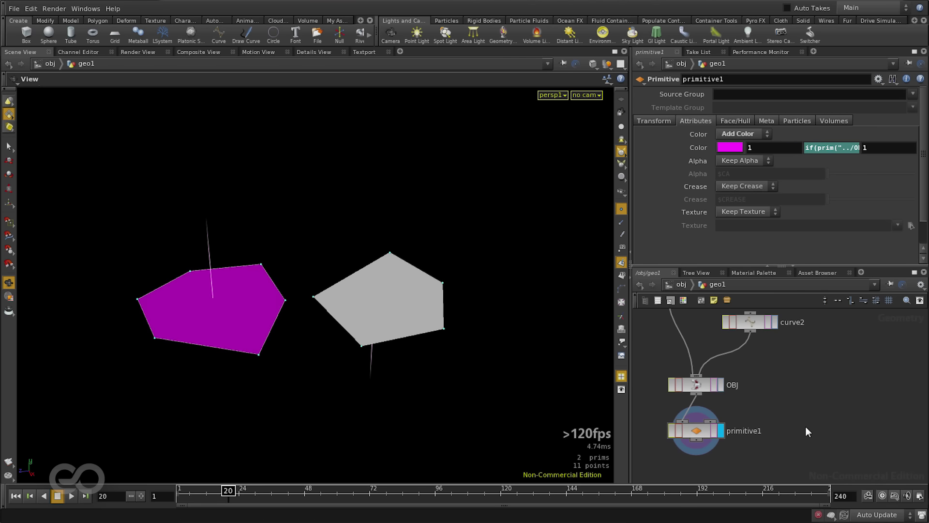
pyautogui.press('Tab')
pyautogui.write('Grid')
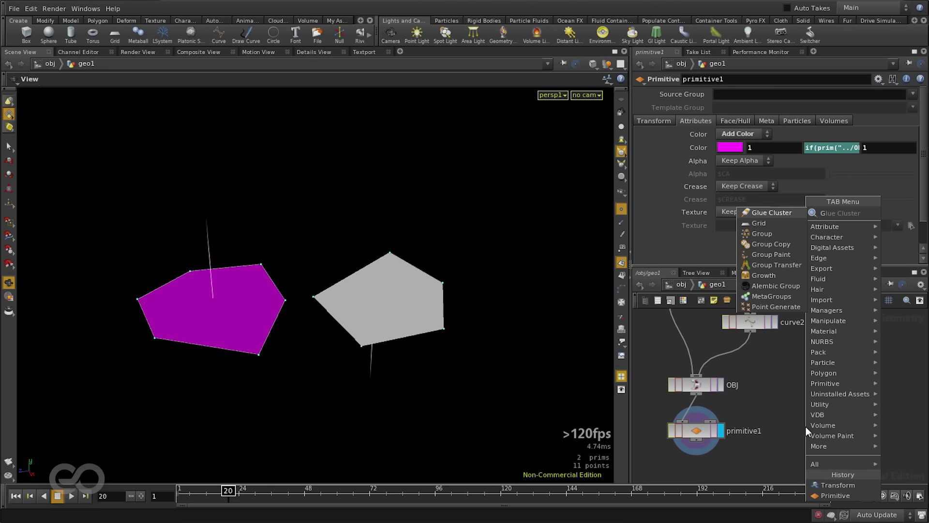
pyautogui.click(763, 225)
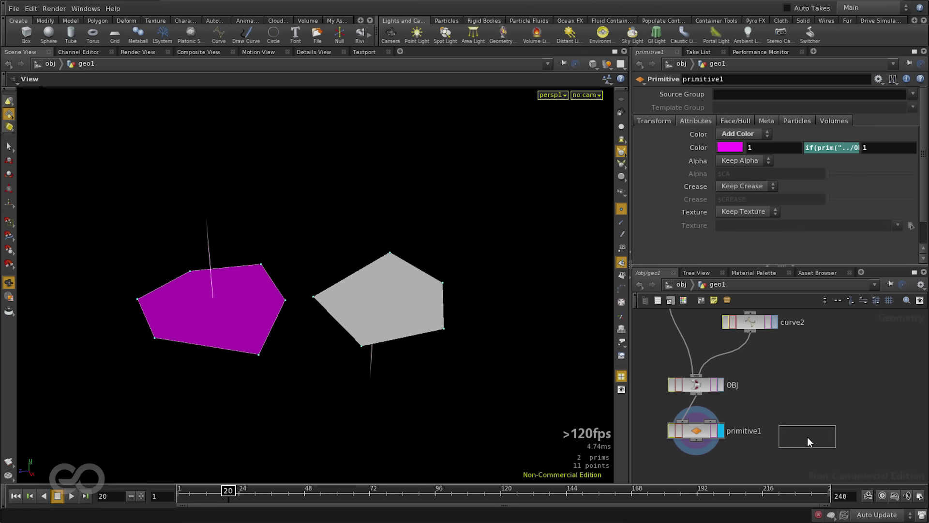
pyautogui.click(808, 437)
pyautogui.moveTo(698, 399); pyautogui.dragTo(799, 438)
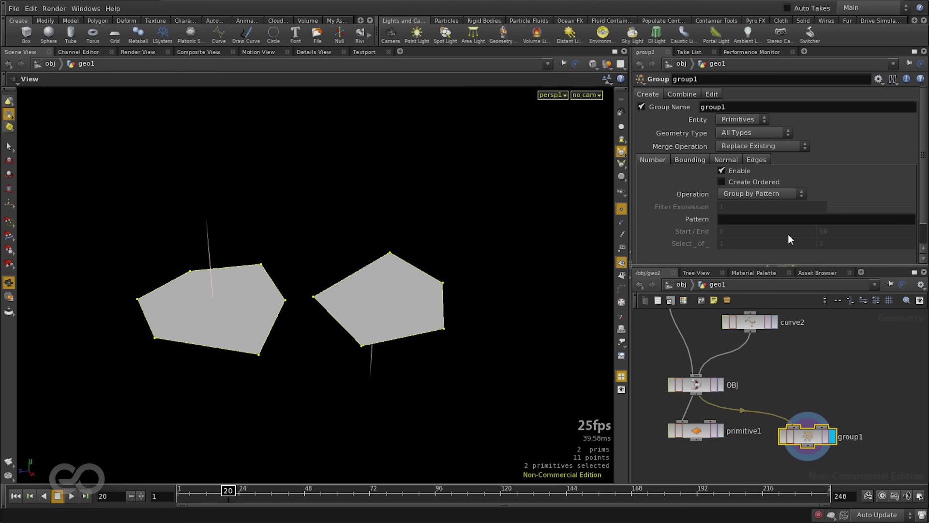
# Set group1's Operation to Group by Expression and name the group 'reversed'.
pyautogui.click(724, 193)
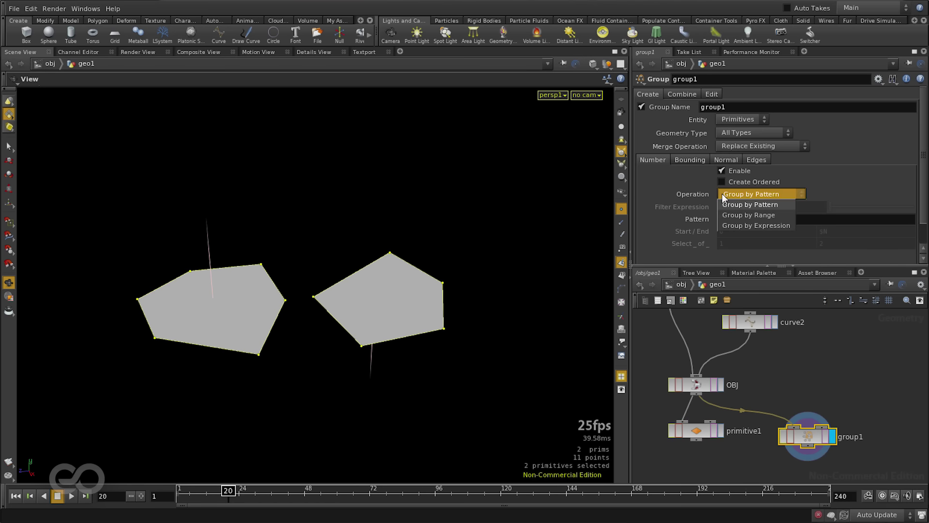
pyautogui.click(738, 225)
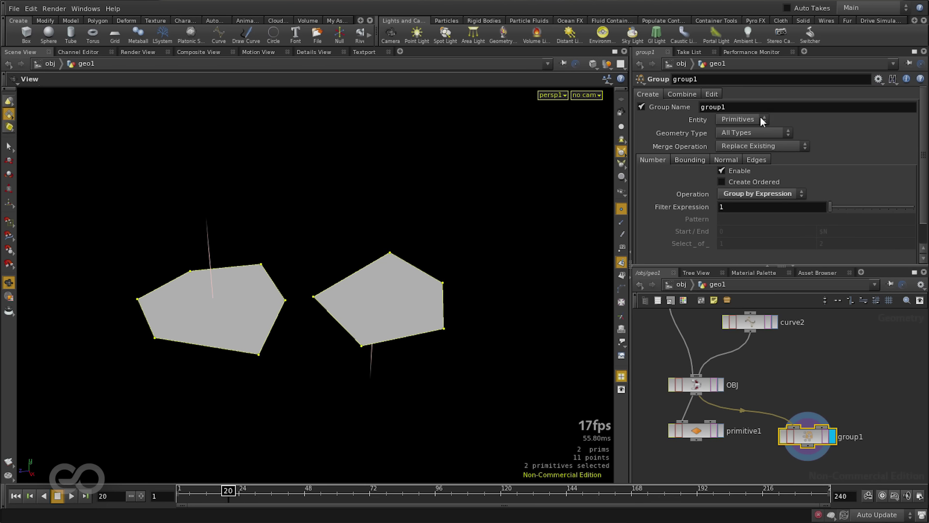
pyautogui.doubleClick(749, 106)
pyautogui.write('reversed')
pyautogui.click(696, 431)
# Copy primitive1's whole if(prim(...)) colour expression from the expression editor.
pyautogui.click(825, 148)
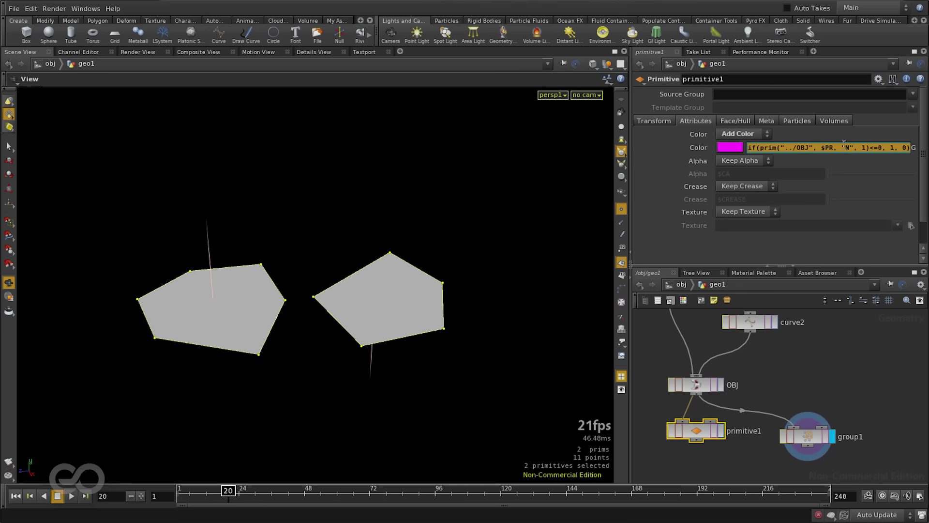
pyautogui.hotkey('alt', 'e')
pyautogui.moveTo(700, 251); pyautogui.dragTo(545, 224)
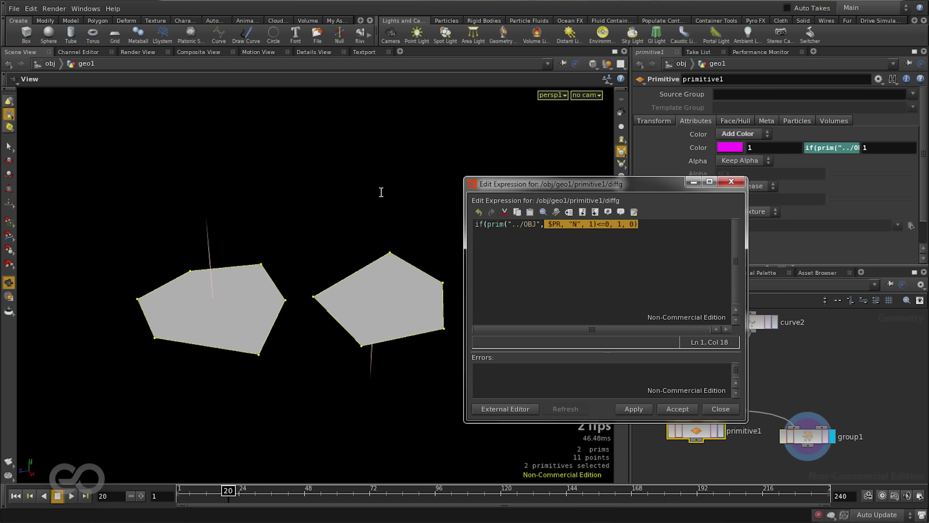
pyautogui.click(530, 251)
pyautogui.hotkey('ctrl', 'a')
pyautogui.click(719, 409)
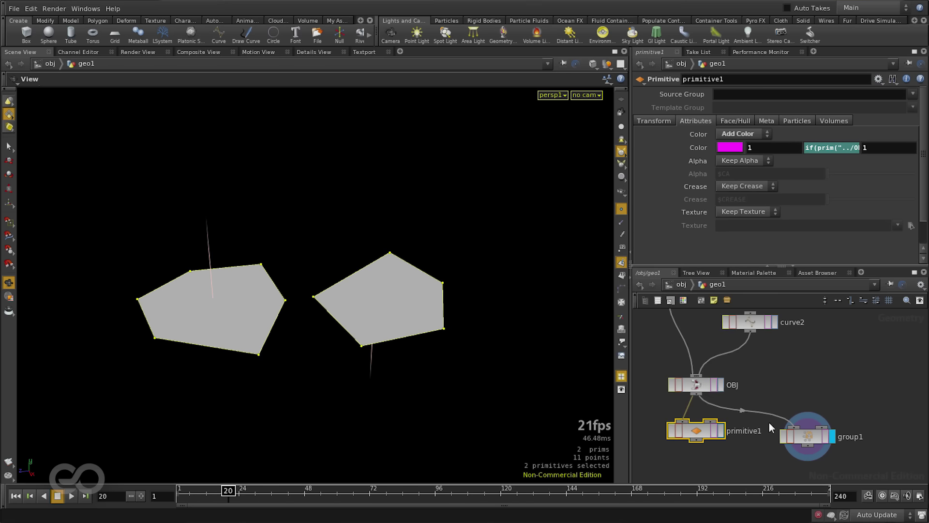
# Replace group1's filter expression 1 with the pasted normal test.
pyautogui.click(805, 436)
pyautogui.doubleClick(734, 209)
pyautogui.hotkey('ctrl', 'v')
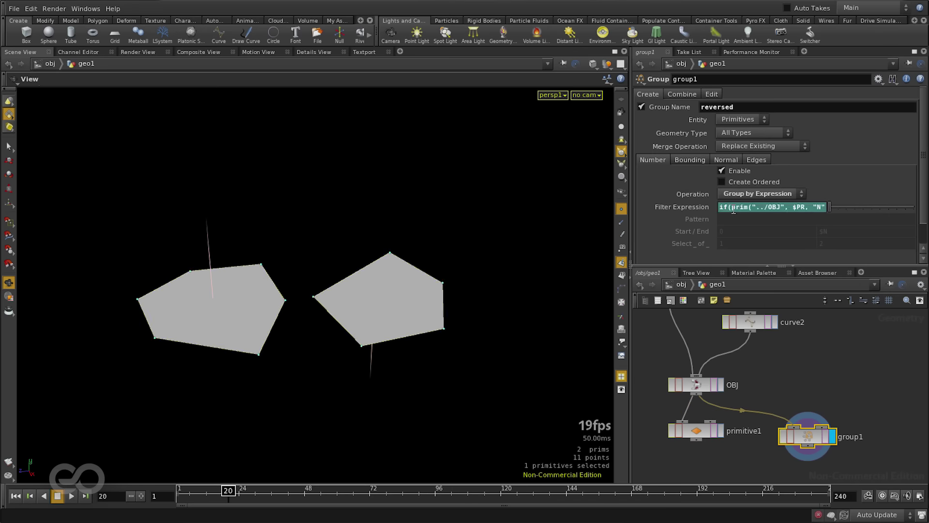
pyautogui.click(621, 222)
pyautogui.moveTo(310, 271); pyautogui.dragTo(421, 334)
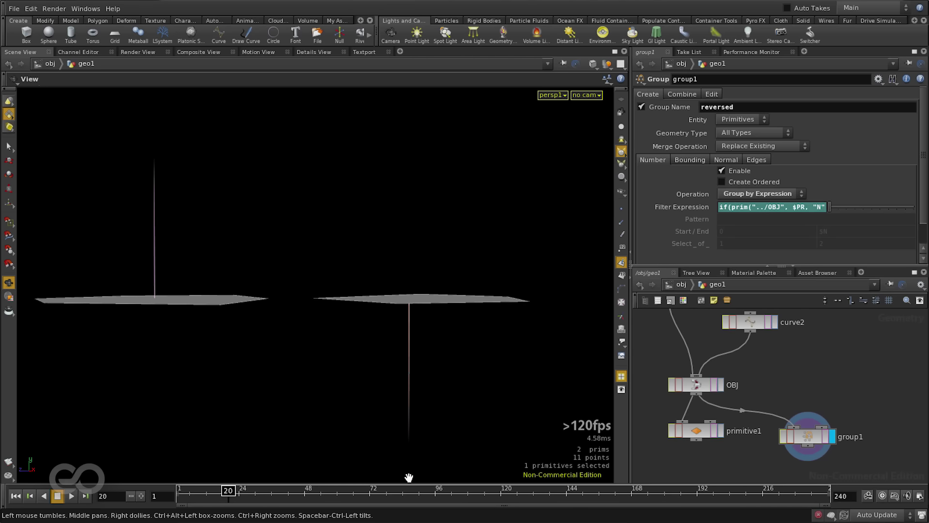
# Toggle the display between OBJ and group1 and orbit to compare the normals.
pyautogui.click(722, 385)
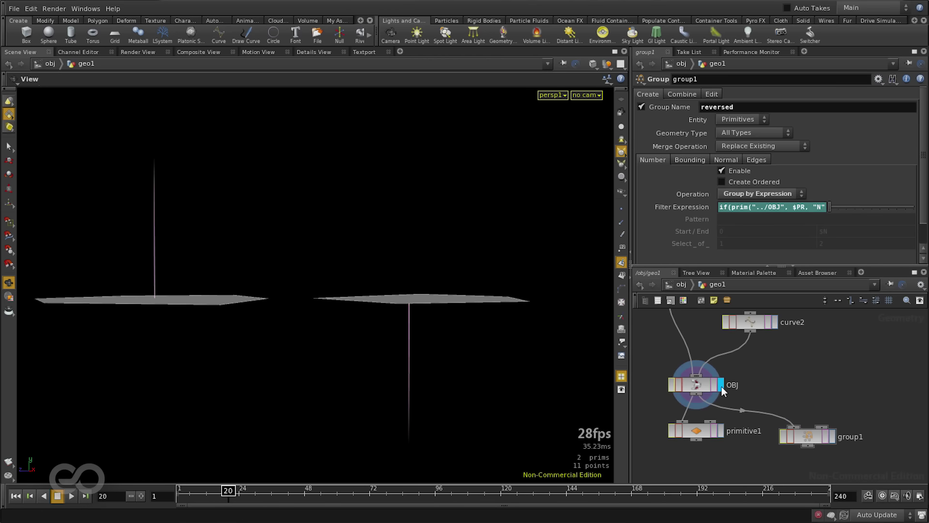
pyautogui.click(830, 435)
pyautogui.moveTo(309, 274); pyautogui.dragTo(324, 358)
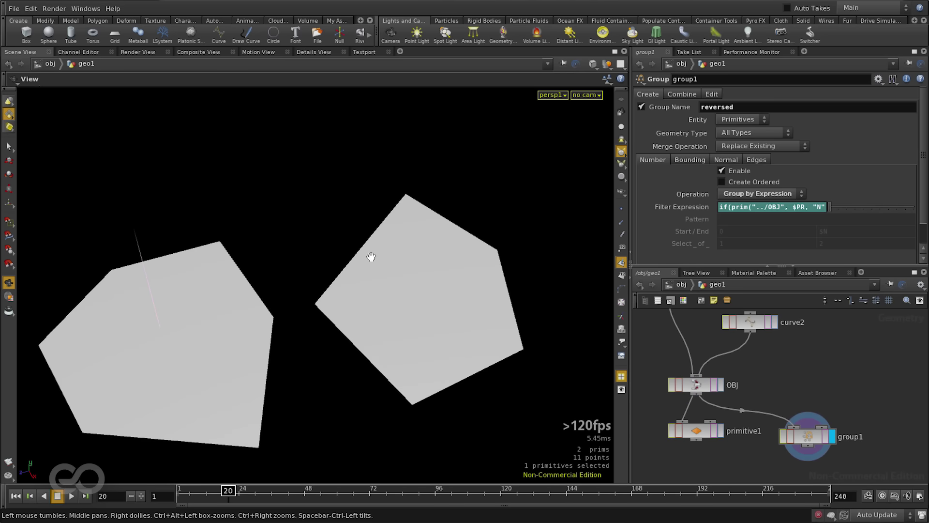
pyautogui.moveTo(394, 382); pyautogui.dragTo(400, 235)
pyautogui.scroll(-3, 836, 416)
pyautogui.scroll(5, 823, 428)
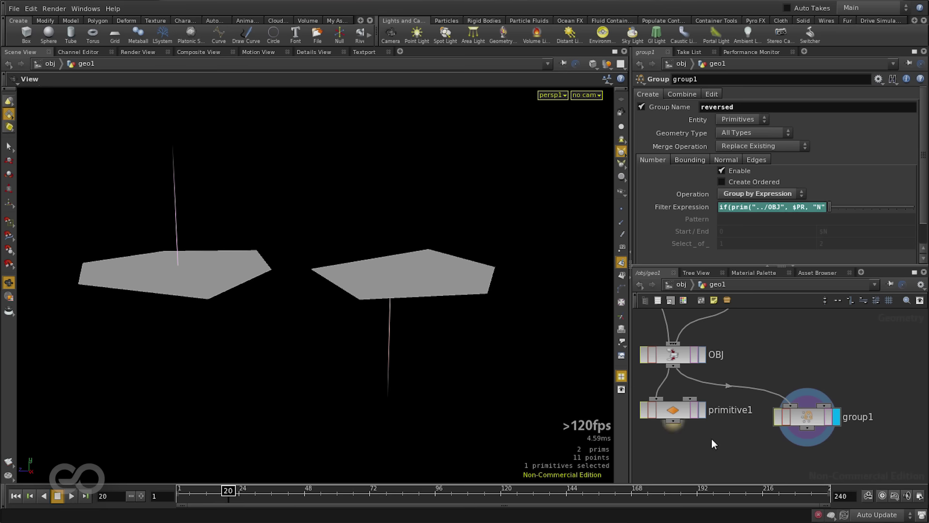
# Add a Reverse node, reverse1, below group1's output and display it.
pyautogui.press('Tab')
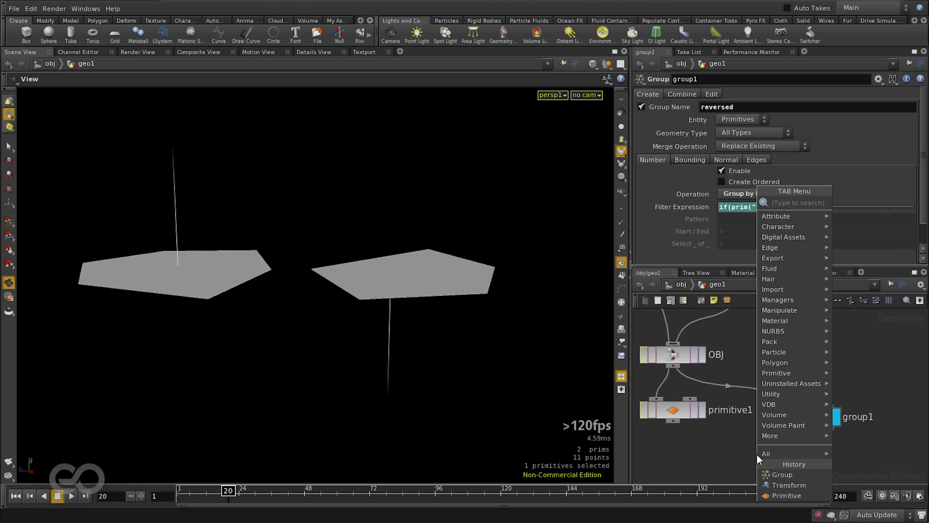
pyautogui.write('rev')
pyautogui.click(856, 203)
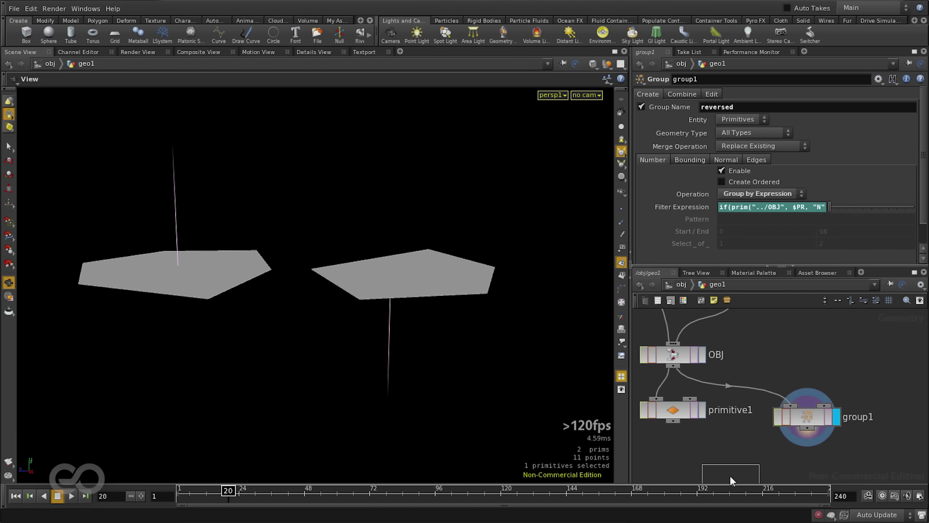
pyautogui.click(730, 455)
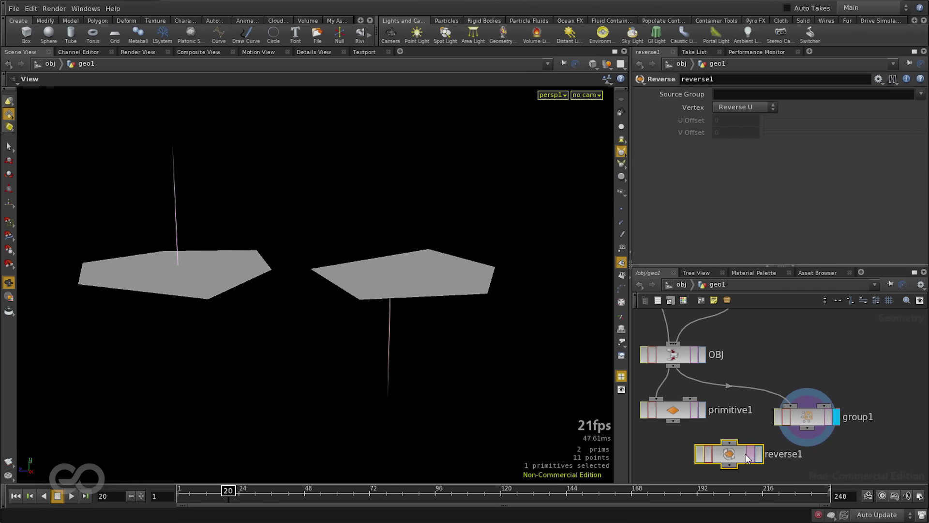
pyautogui.click(701, 410)
pyautogui.moveTo(672, 415); pyautogui.dragTo(672, 482)
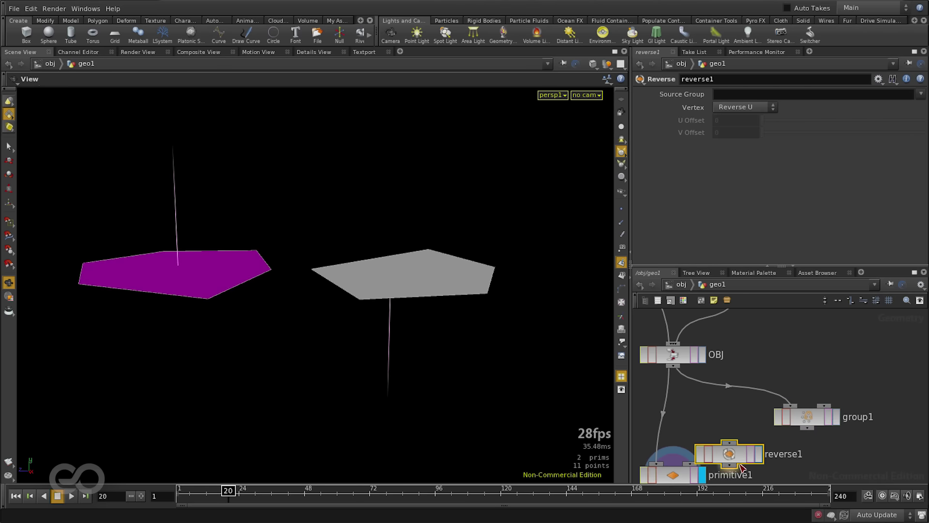
pyautogui.moveTo(736, 457); pyautogui.dragTo(670, 416)
pyautogui.moveTo(779, 464); pyautogui.dragTo(747, 473)
pyautogui.moveTo(815, 459); pyautogui.dragTo(816, 458)
pyautogui.click(845, 462)
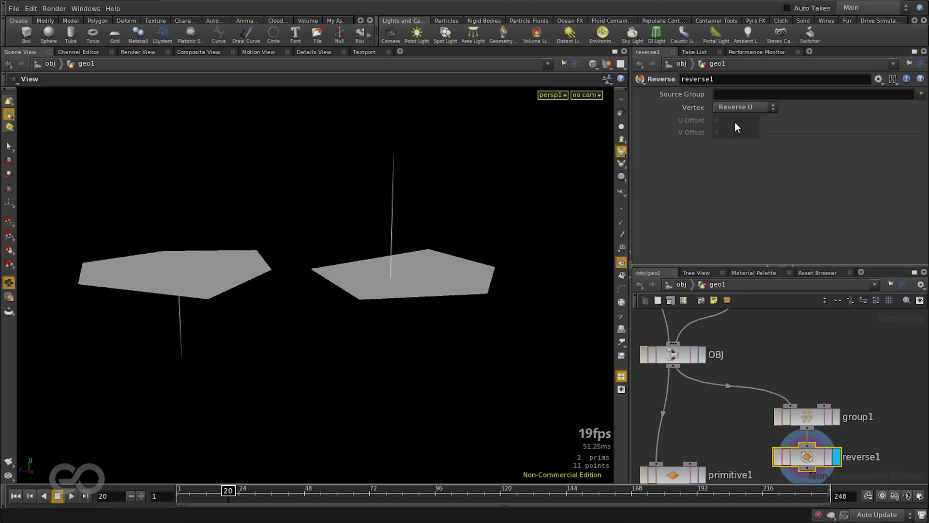
# Set reverse1's Source Group to 'reversed' and tilt the view to check both normals point up.
pyautogui.click(921, 94)
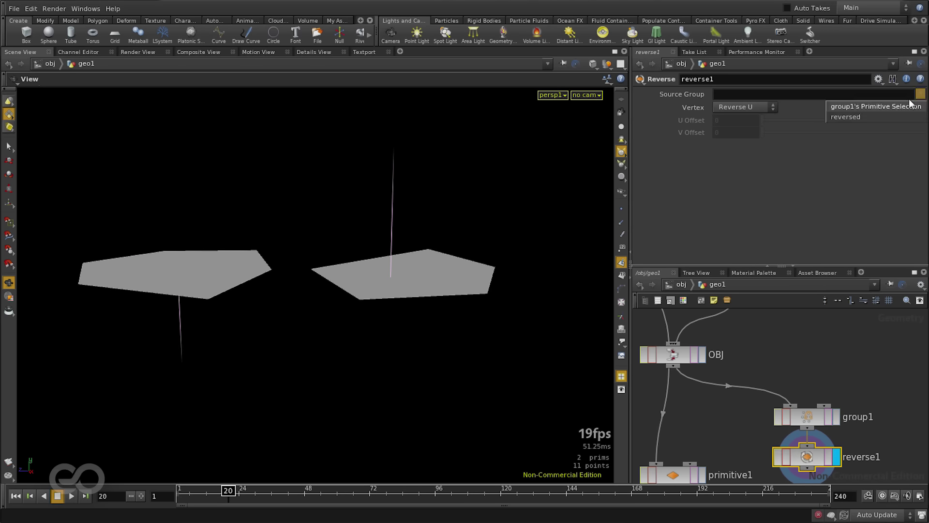
pyautogui.click(859, 117)
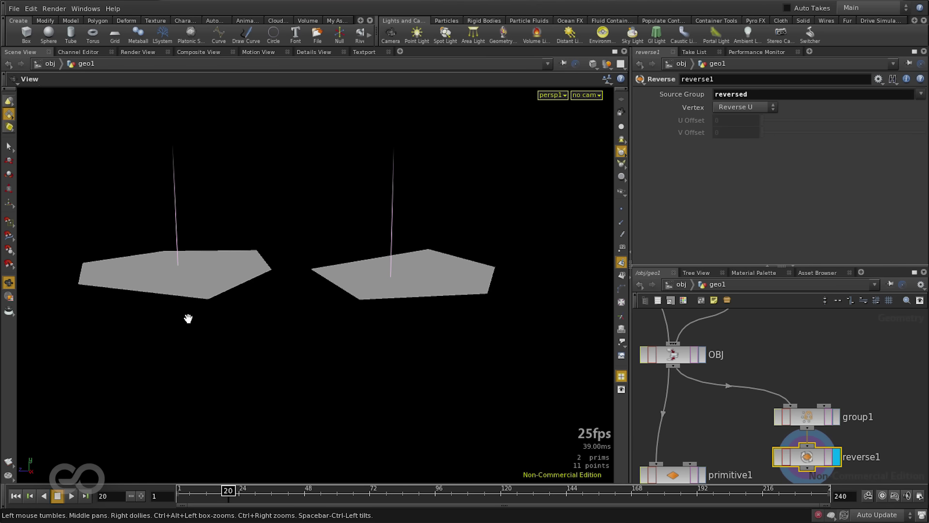
pyautogui.click(809, 416)
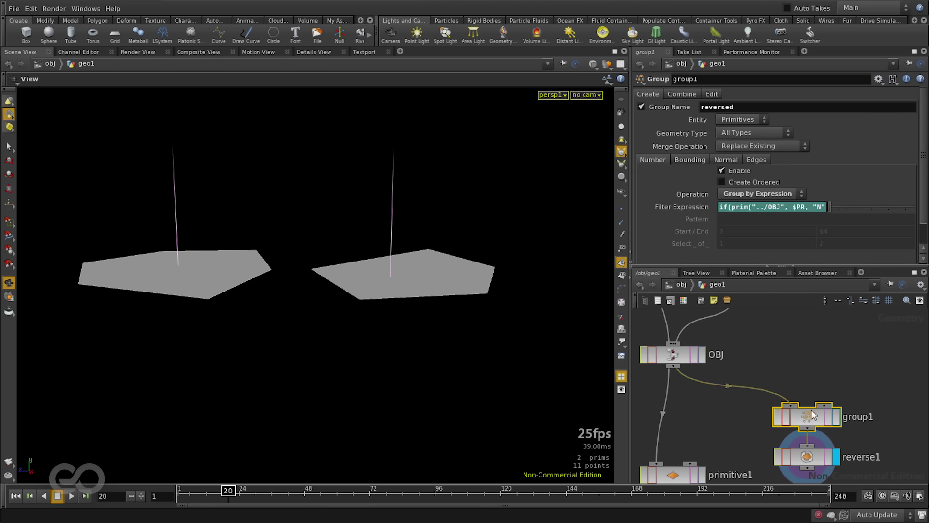
pyautogui.click(811, 460)
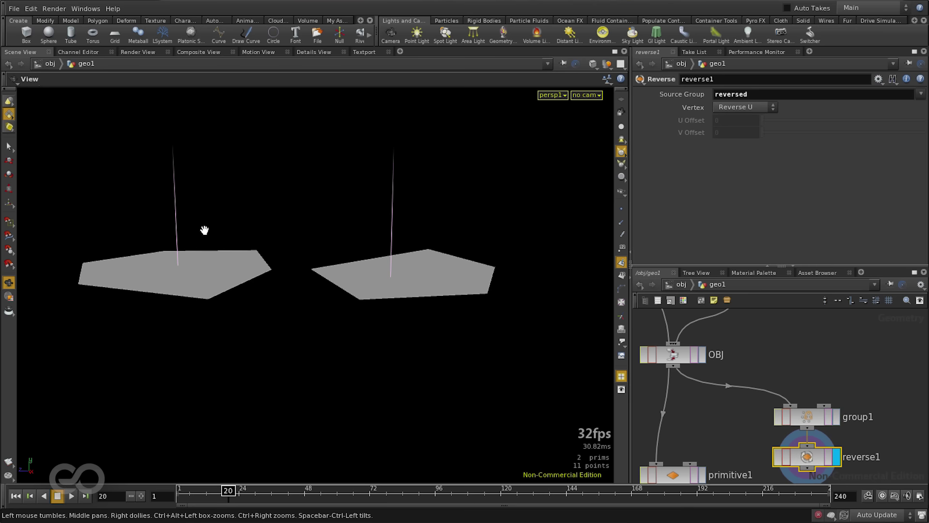
pyautogui.moveTo(235, 266); pyautogui.dragTo(292, 311)
pyautogui.scroll(-3, 833, 426)
# Delete the primitive1 node and tidy the network layout.
pyautogui.scroll(2, 760, 409)
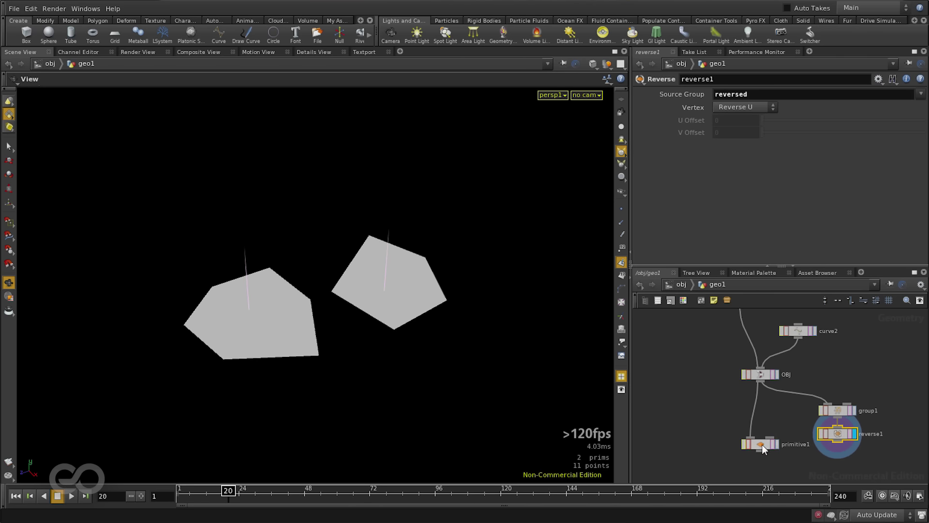
pyautogui.click(761, 444)
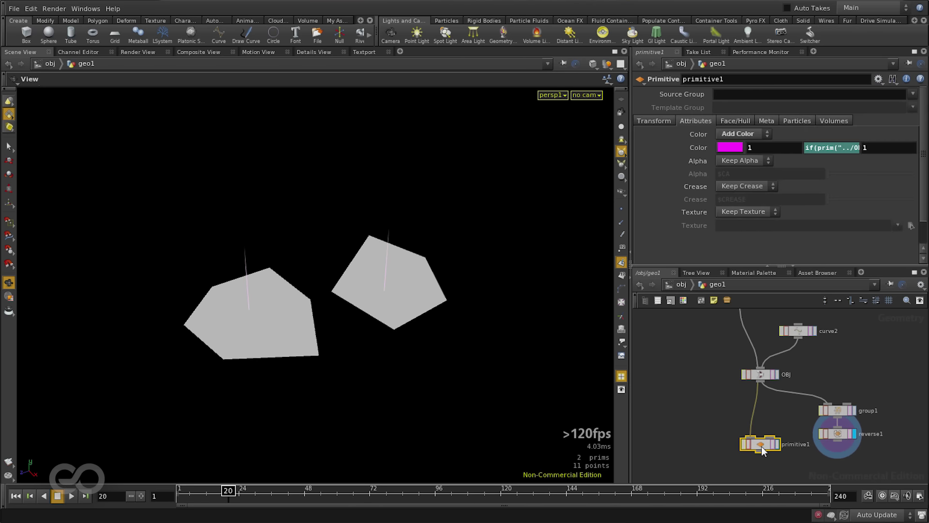
pyautogui.press('Delete')
pyautogui.press('l')
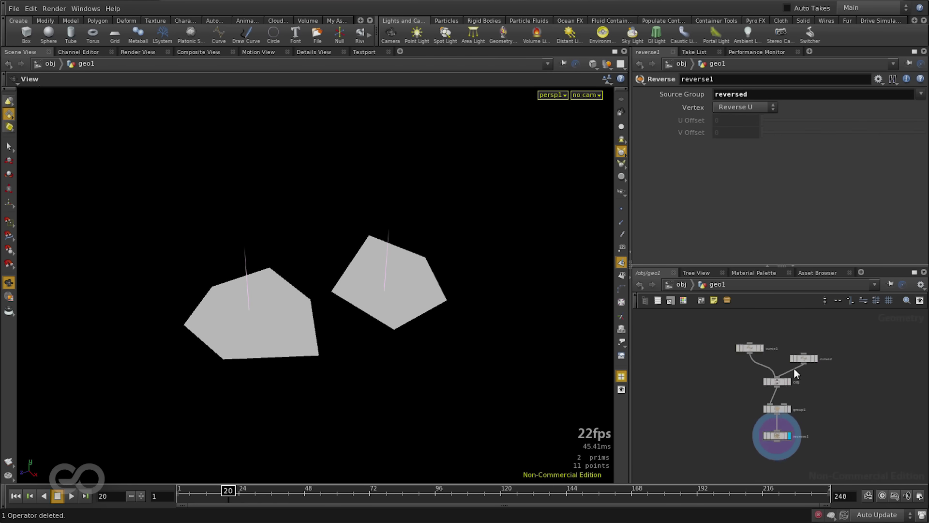
# Display curve1's polygon, then curve2's polygon, on their own to inspect them.
pyautogui.scroll(2, 780, 330)
pyautogui.click(722, 368)
pyautogui.click(743, 375)
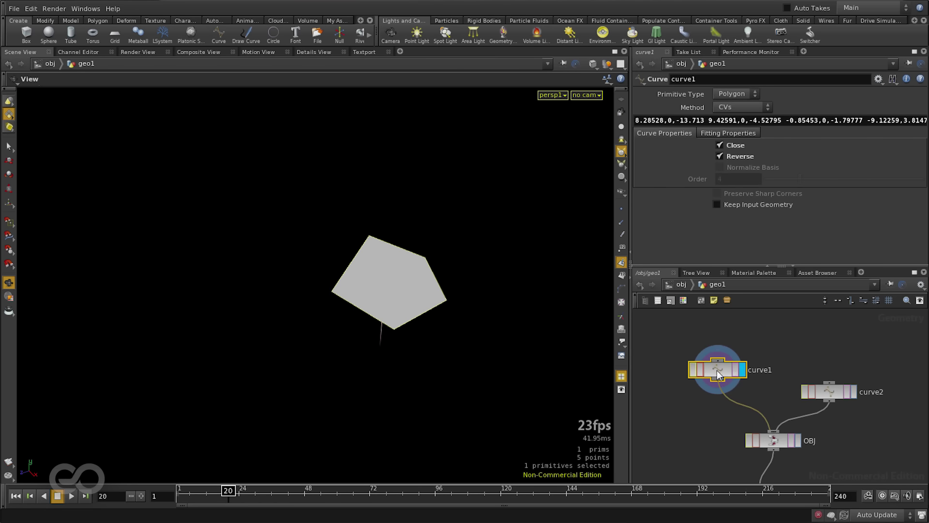
pyautogui.click(853, 392)
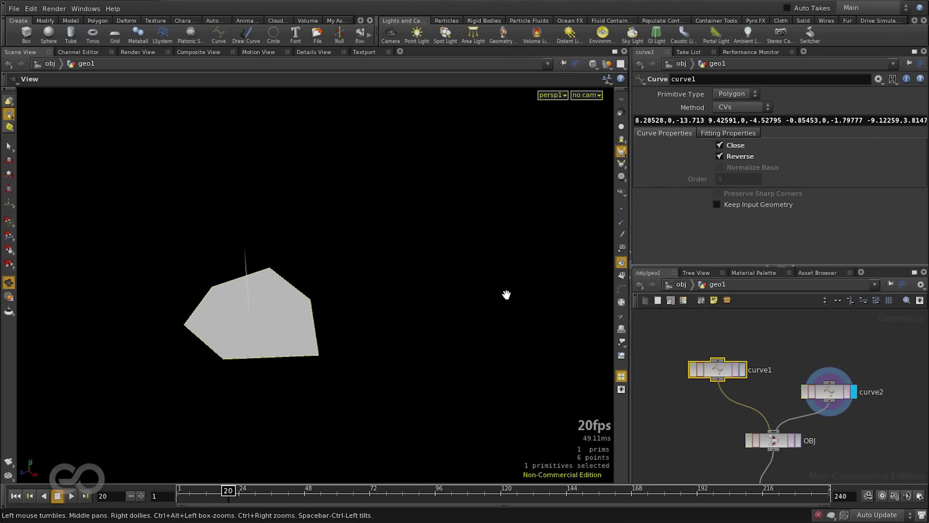
pyautogui.press('h')
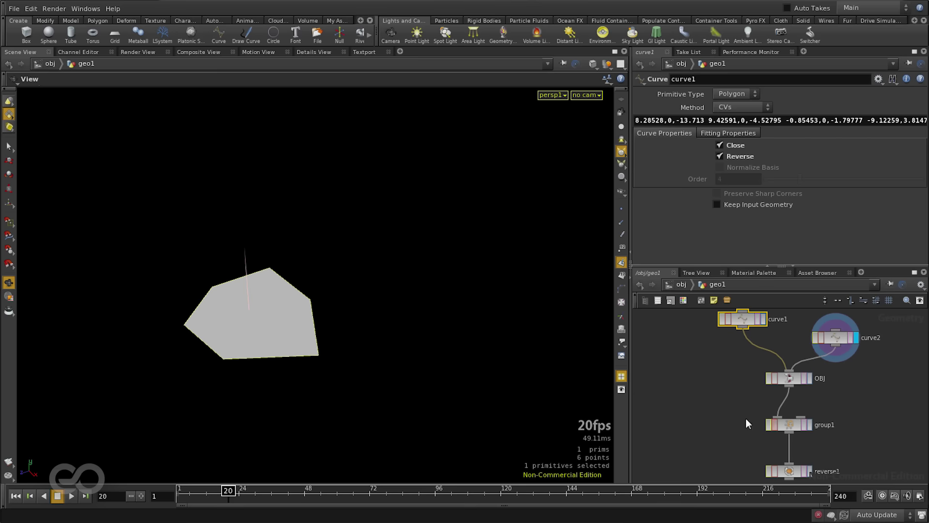
pyautogui.click(734, 383)
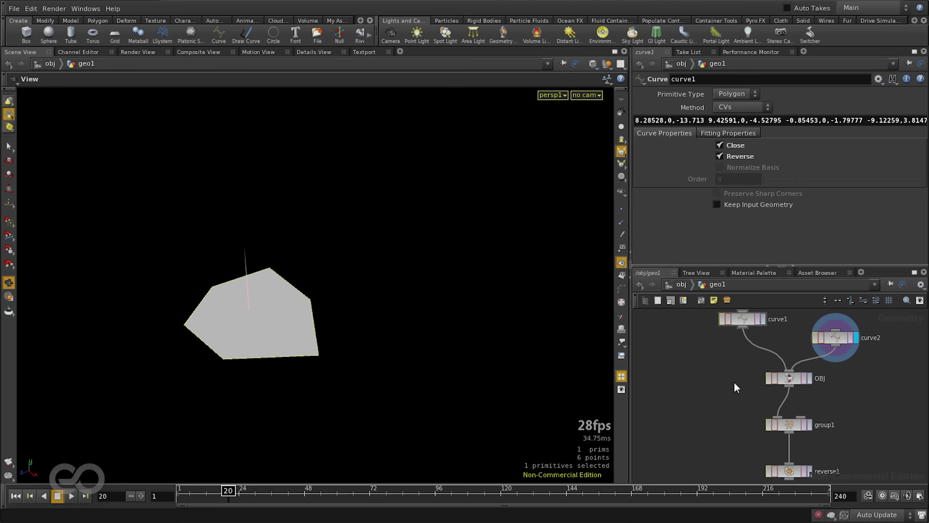
# Show the merged OBJ output and group1's output, and review group1's filter expression.
pyautogui.click(809, 379)
pyautogui.scroll(3, 809, 380)
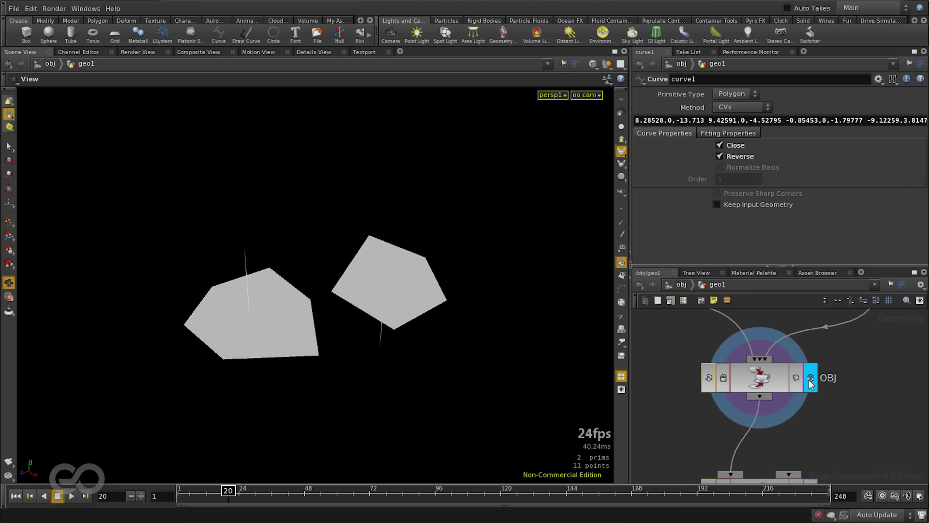
pyautogui.scroll(-3, 803, 380)
pyautogui.scroll(3, 798, 383)
pyautogui.click(798, 378)
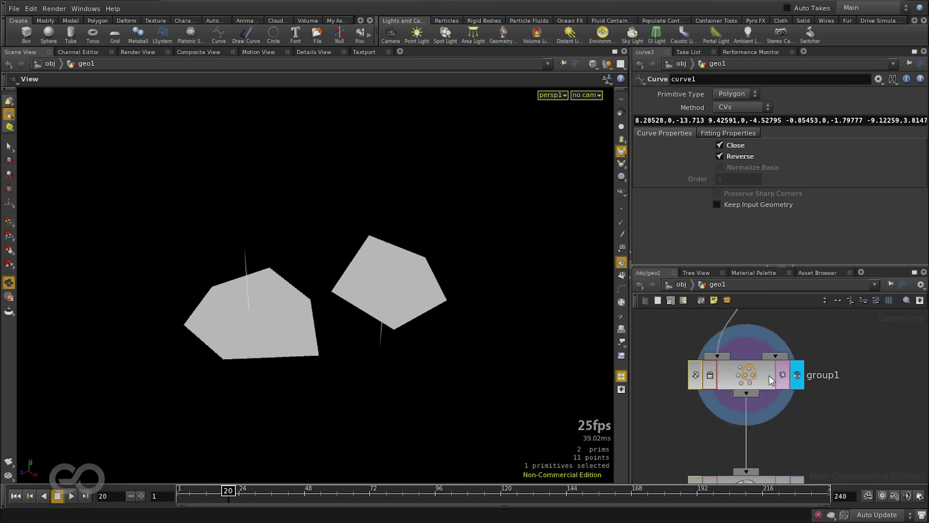
pyautogui.click(737, 376)
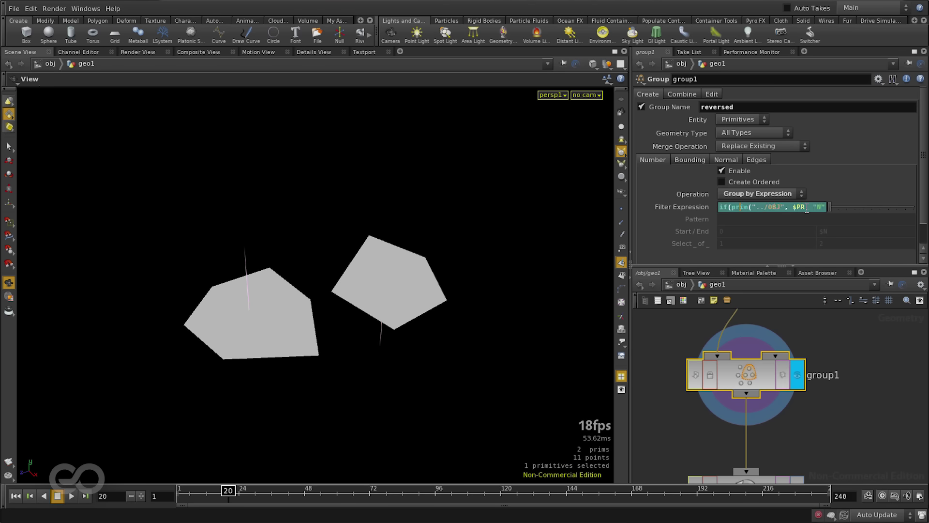
pyautogui.click(790, 208)
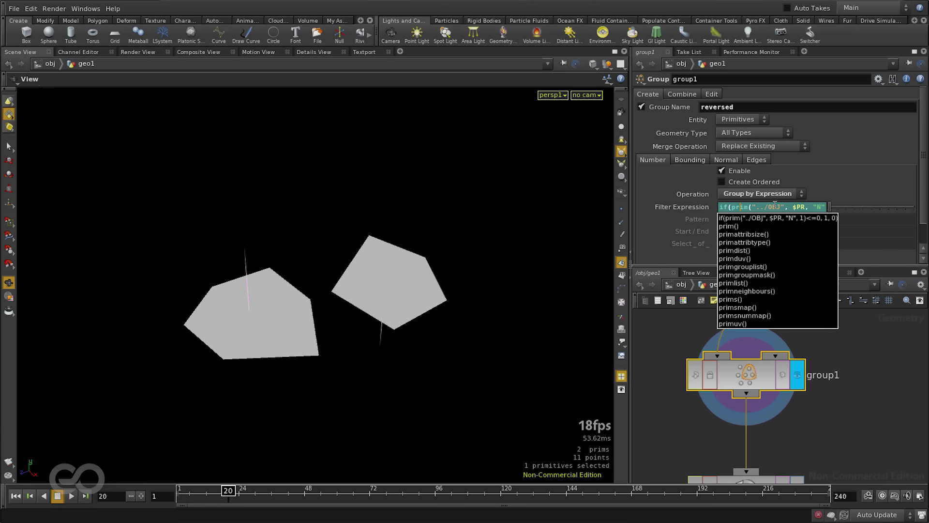
pyautogui.scroll(3, 803, 417)
# Display reverse1 and orbit the view to confirm both polygons' normals point up.
pyautogui.click(797, 443)
pyautogui.click(787, 443)
pyautogui.moveTo(410, 300); pyautogui.dragTo(423, 402)
pyautogui.moveTo(321, 355); pyautogui.dragTo(322, 313)
pyautogui.scroll(-5, 785, 460)
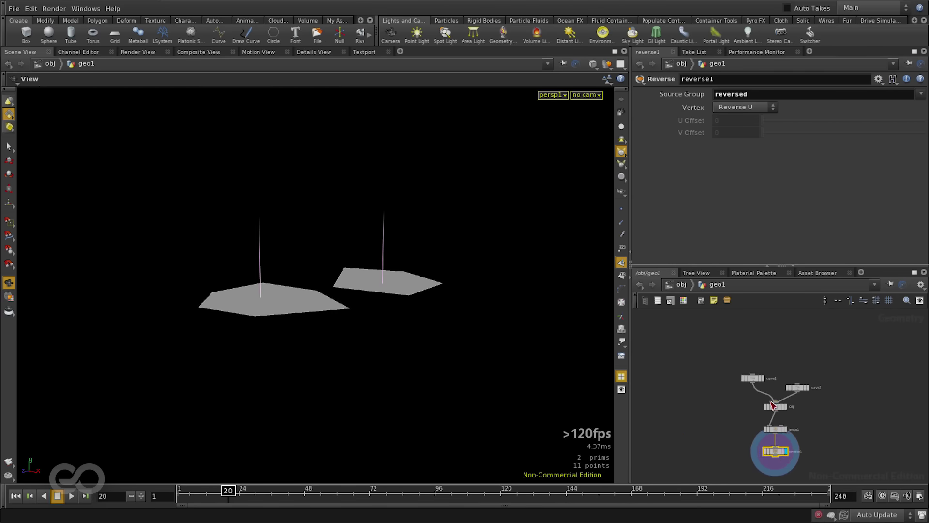
pyautogui.scroll(3, 773, 406)
pyautogui.press('Tab')
pyautogui.write('t')
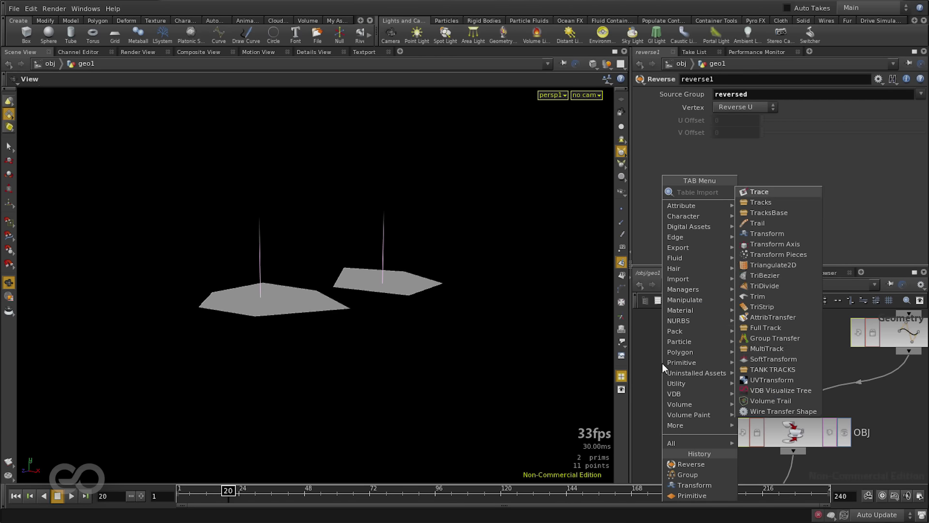
pyautogui.write('ran')
pyautogui.press('Return')
pyautogui.click(732, 363)
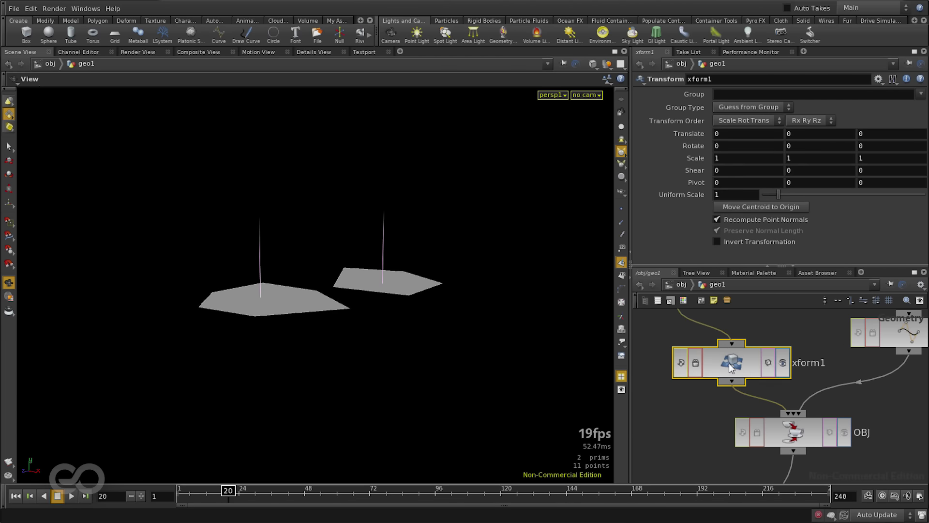
pyautogui.scroll(-5, 739, 363)
pyautogui.scroll(3, 707, 416)
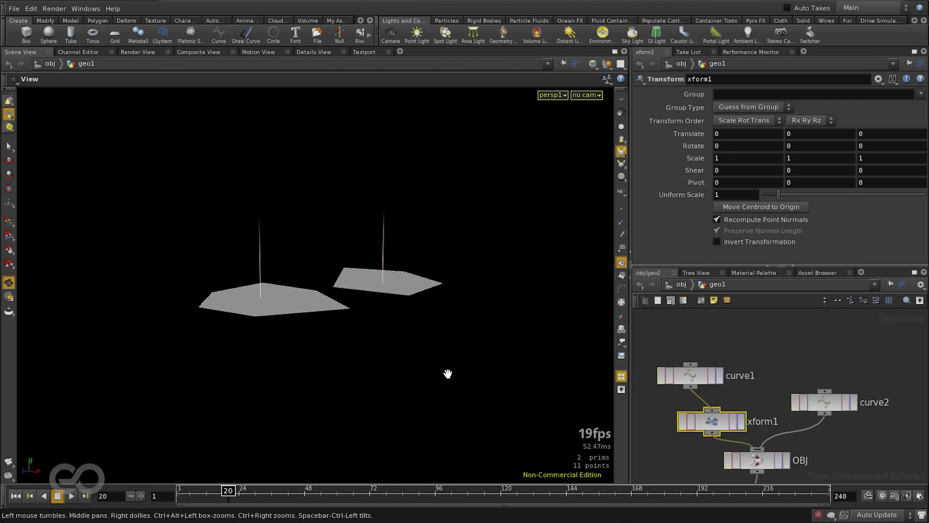
pyautogui.press('Return')
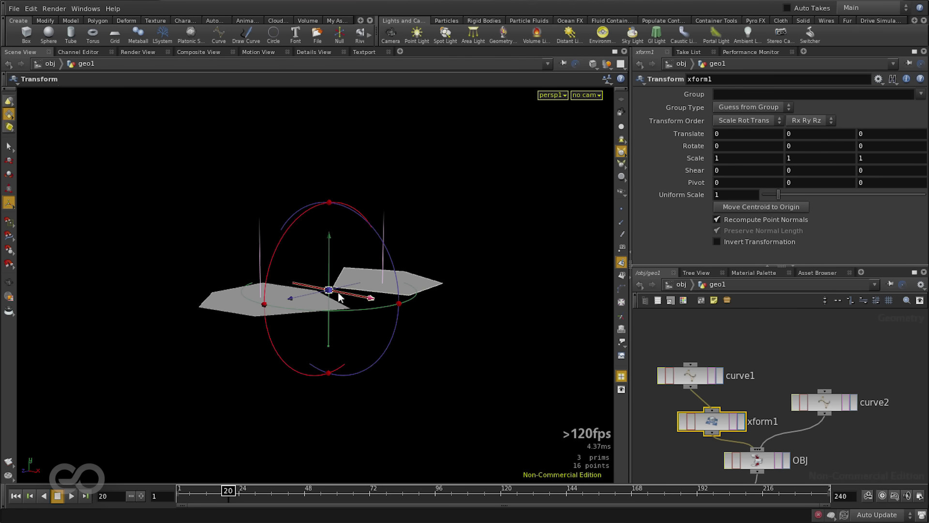
pyautogui.keyDown('alt'); pyautogui.moveTo(190, 264); pyautogui.dragTo(311, 264); pyautogui.keyUp('alt')
pyautogui.press('Return')
pyautogui.moveTo(418, 173); pyautogui.dragTo(424, 266)
pyautogui.press('Escape')
pyautogui.moveTo(446, 348); pyautogui.dragTo(210, 285)
pyautogui.press('Return')
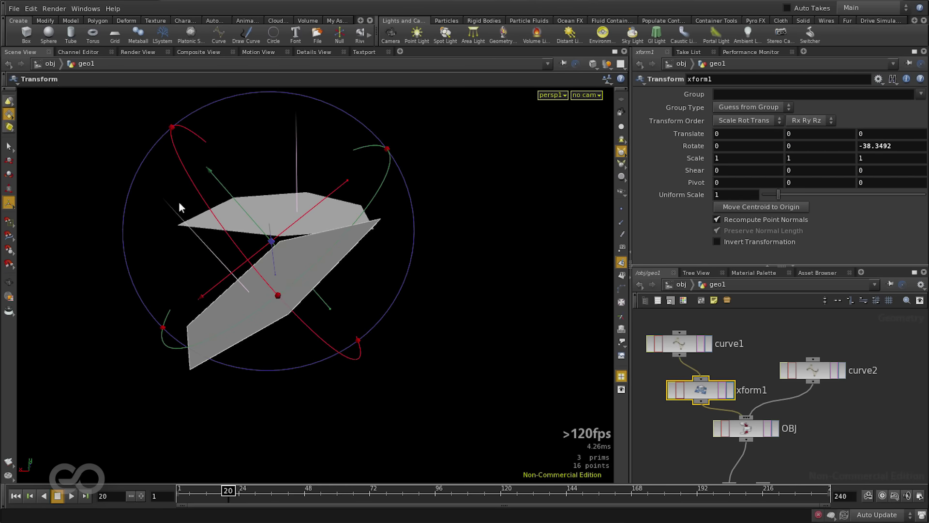
pyautogui.moveTo(358, 120); pyautogui.dragTo(264, 105)
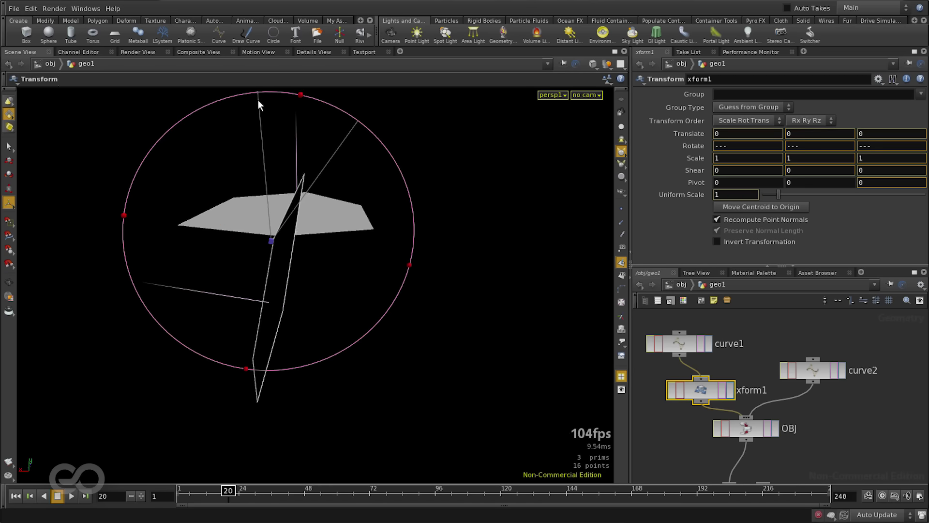
pyautogui.moveTo(258, 101)
pyautogui.mouseDown()
pyautogui.moveTo(223, 100)
pyautogui.moveTo(264, 90)
pyautogui.moveTo(213, 93)
pyautogui.moveTo(252, 80)
pyautogui.moveTo(184, 98)
pyautogui.moveTo(162, 118)
pyautogui.moveTo(254, 95)
pyautogui.moveTo(184, 127)
pyautogui.moveTo(191, 262)
pyautogui.mouseUp()
pyautogui.press('Escape')
pyautogui.moveTo(303, 263); pyautogui.dragTo(406, 276)
pyautogui.press('Return')
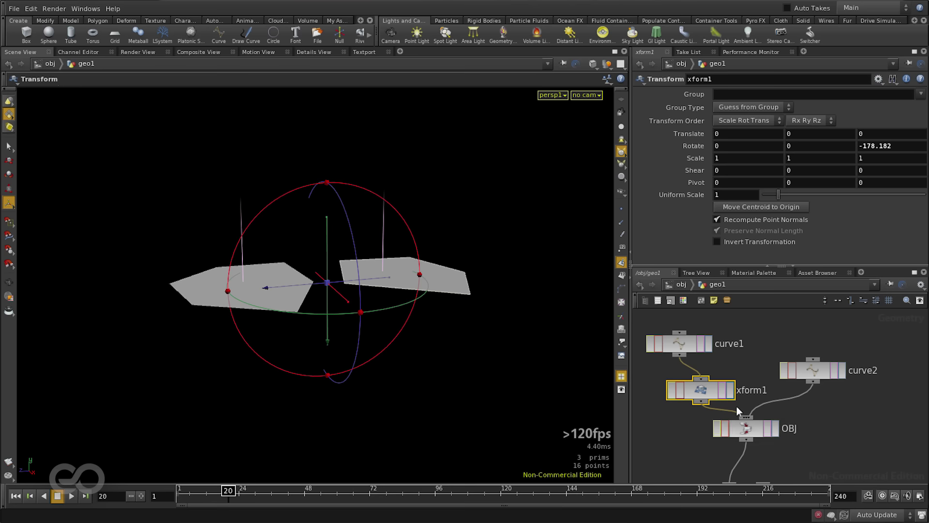
pyautogui.press('Delete')
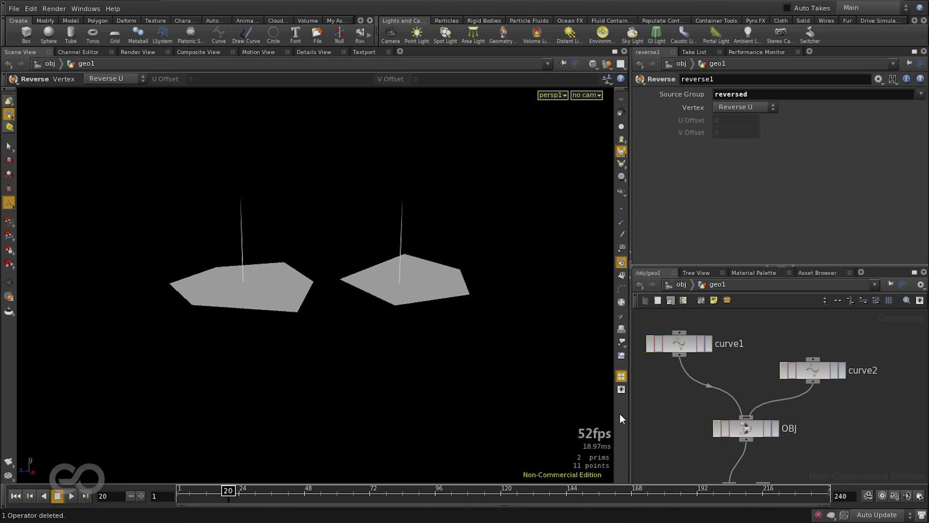
pyautogui.scroll(-5, 770, 445)
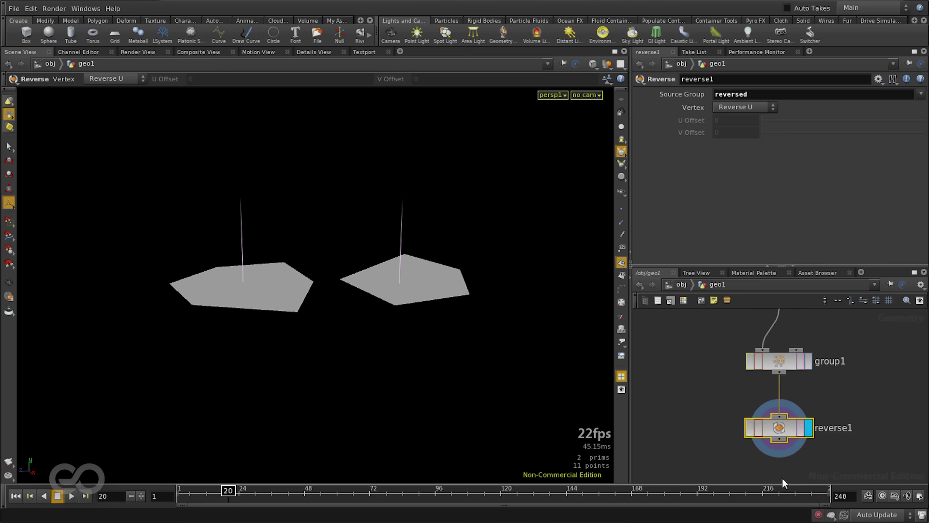
pyautogui.scroll(-3, 778, 469)
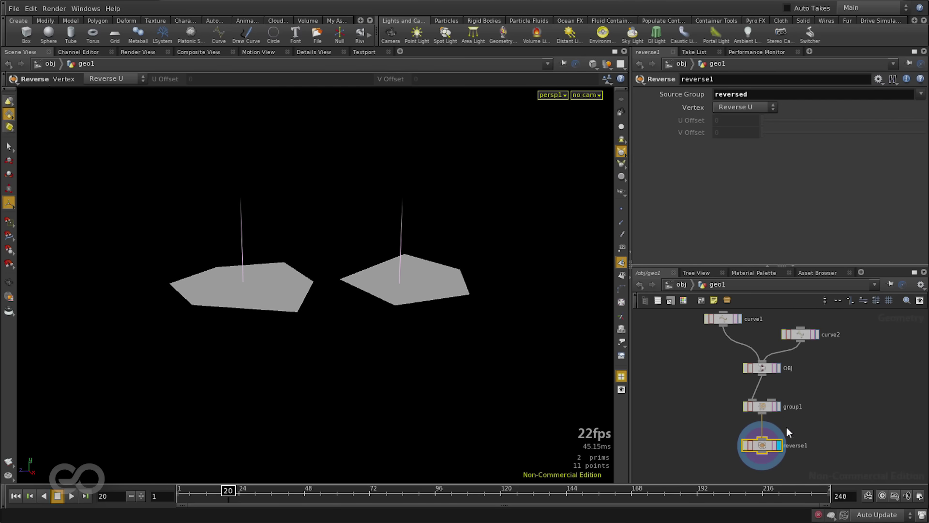